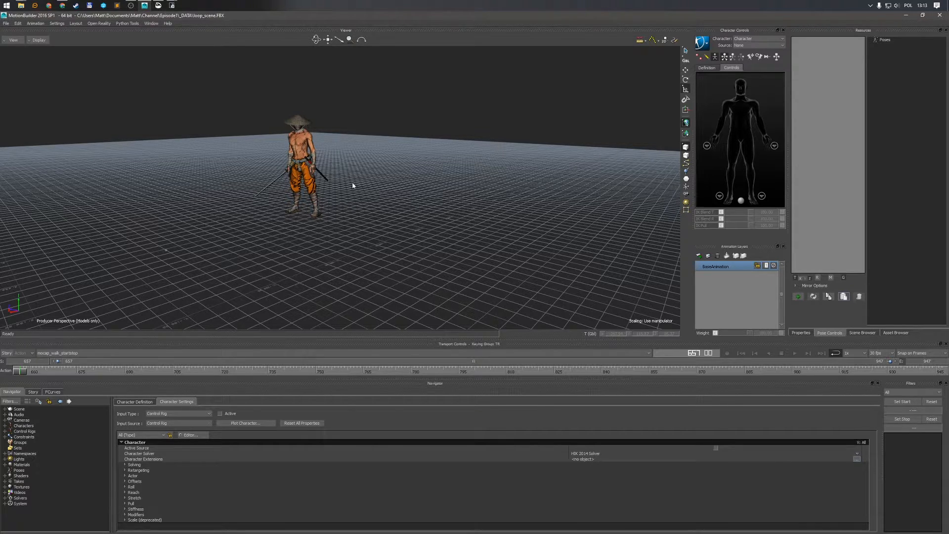
Play back the walk animation and inspect the character from perspective and front views
key("space")
key("ctrl+a")
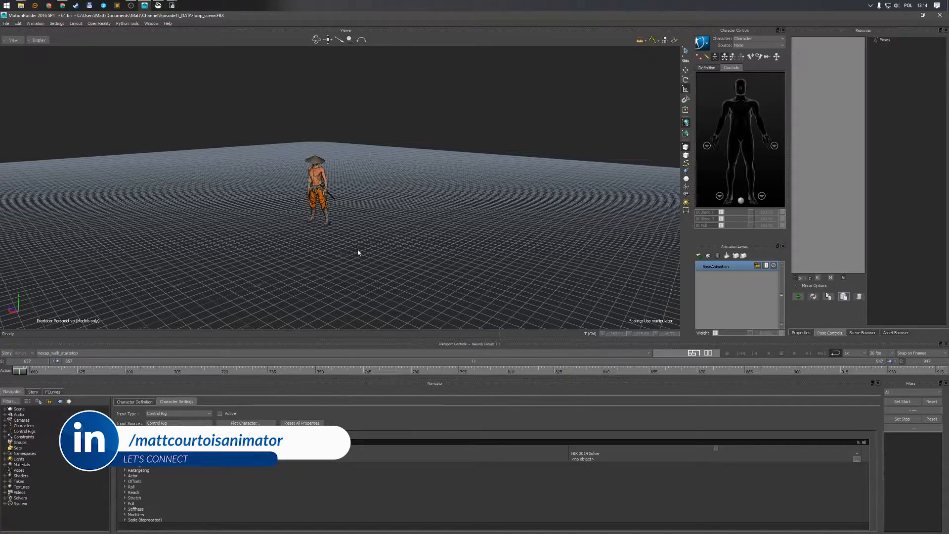
left_click_drag(383, 243, 371, 251, "ctrl+shift")
key("ctrl+a")
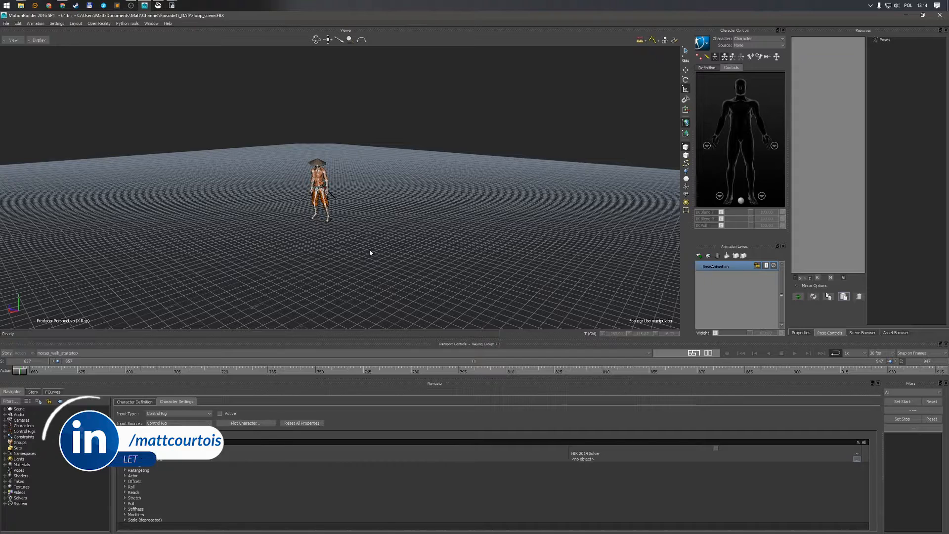
key("ctrl+space")
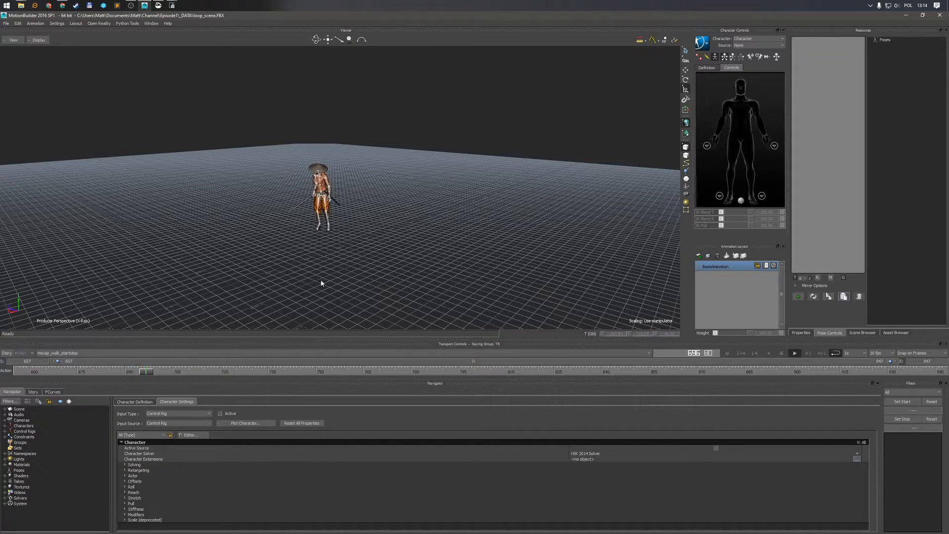
left_click_drag(334, 241, 331, 313, "ctrl")
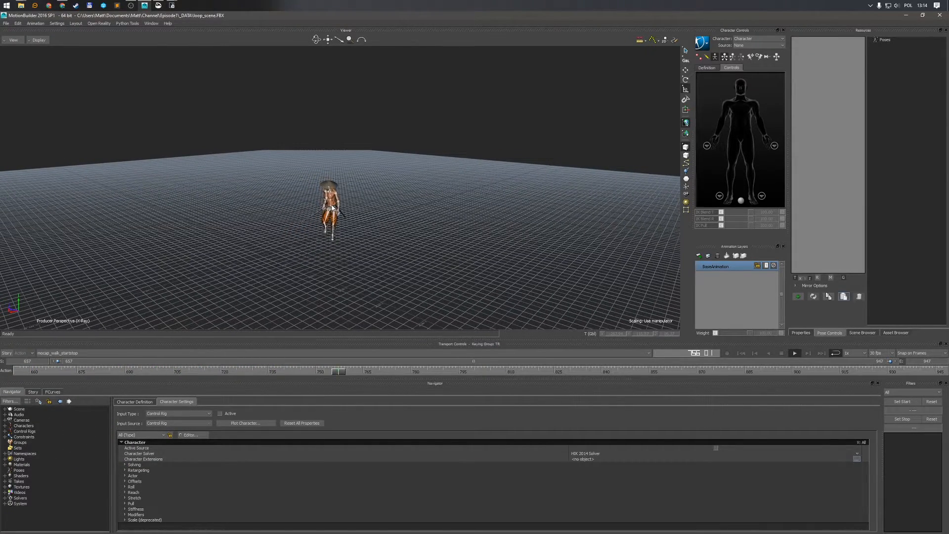
key("ctrl+Home")
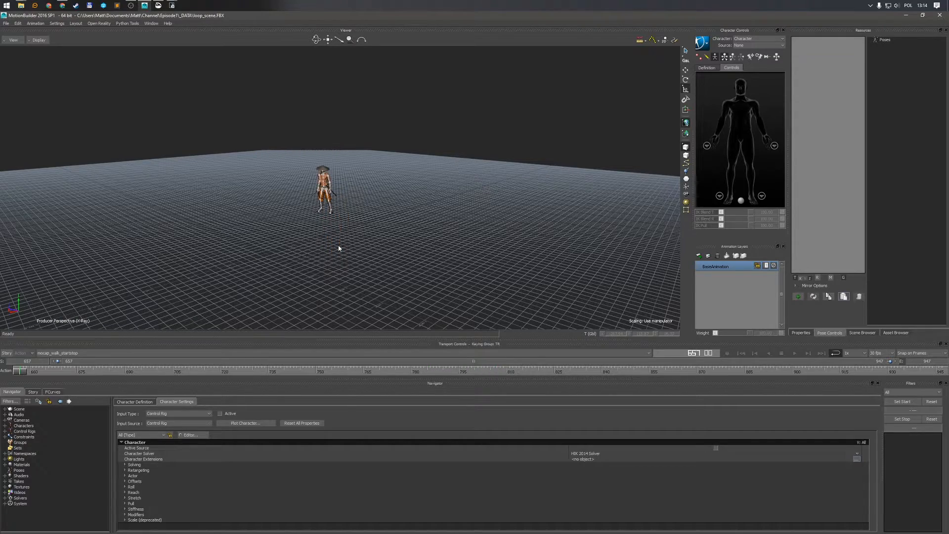
left_click_drag(340, 249, 398, 251, "ctrl+shift")
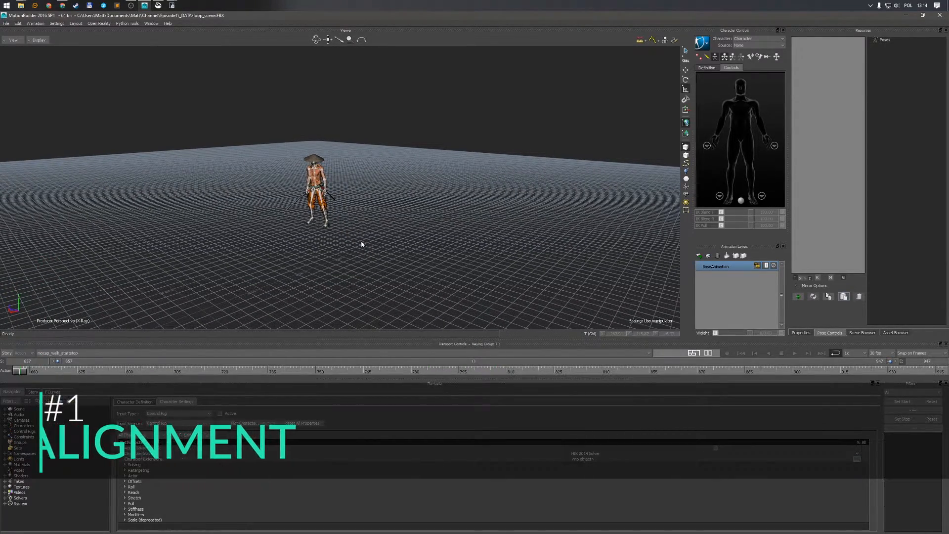
key("ctrl+x")
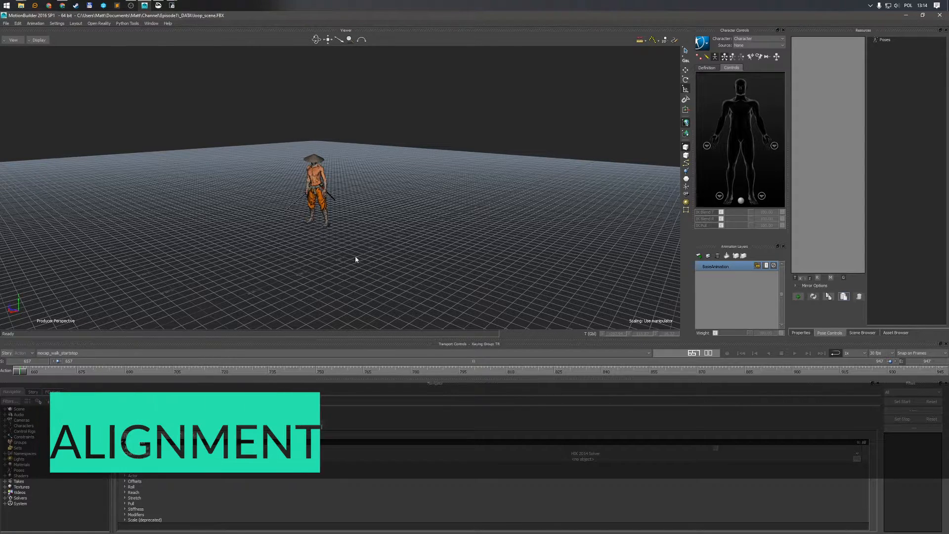
key("ctrl+f")
scroll(368, 257, "up", 2)
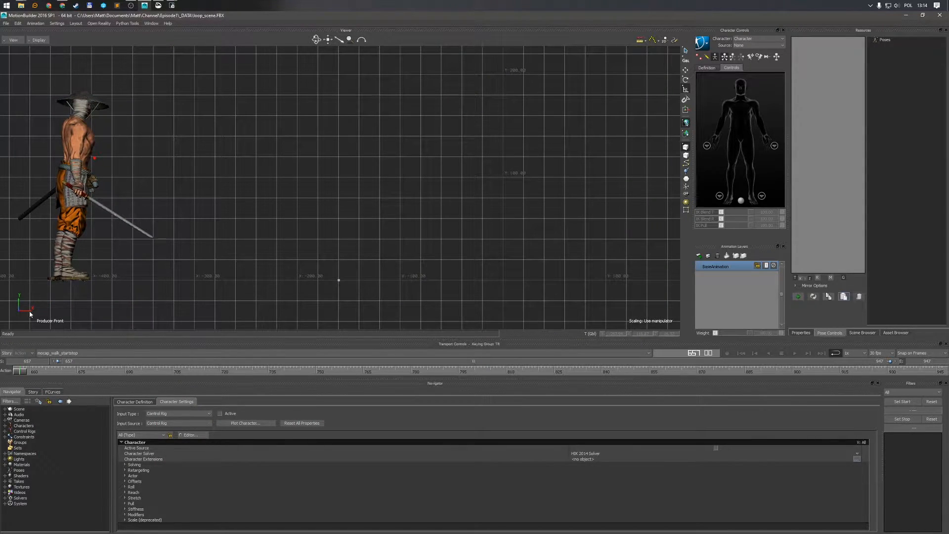
scroll(310, 296, "down", 1)
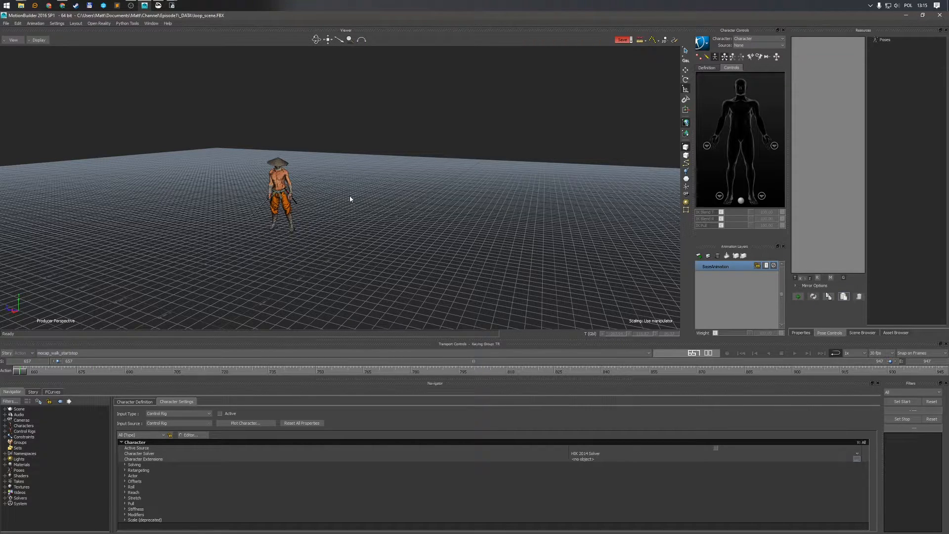
Set the character's input source to Control Rig
left_click(703, 42)
mouse_move(717, 84)
left_click(761, 90)
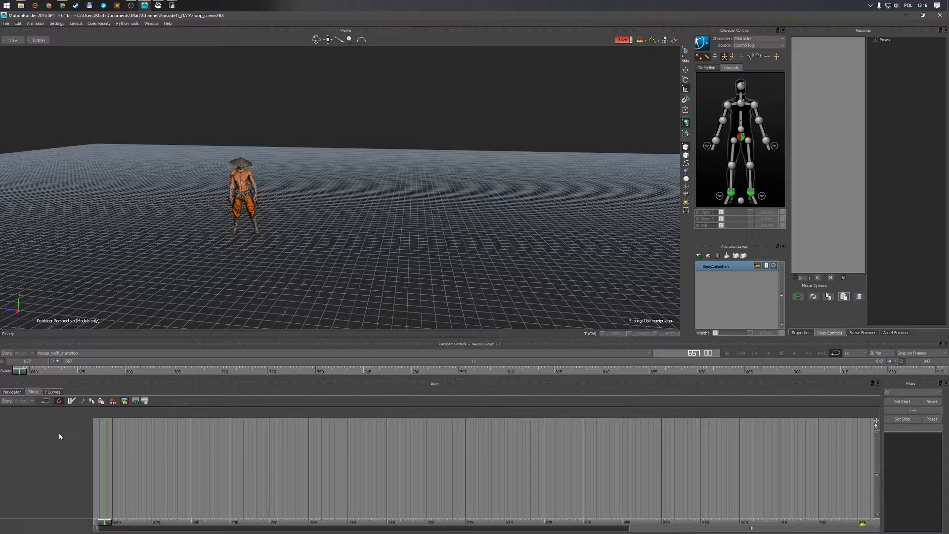
Insert a character animation track in the Story and assign the Character to it
right_click(44, 430)
mouse_move(84, 299)
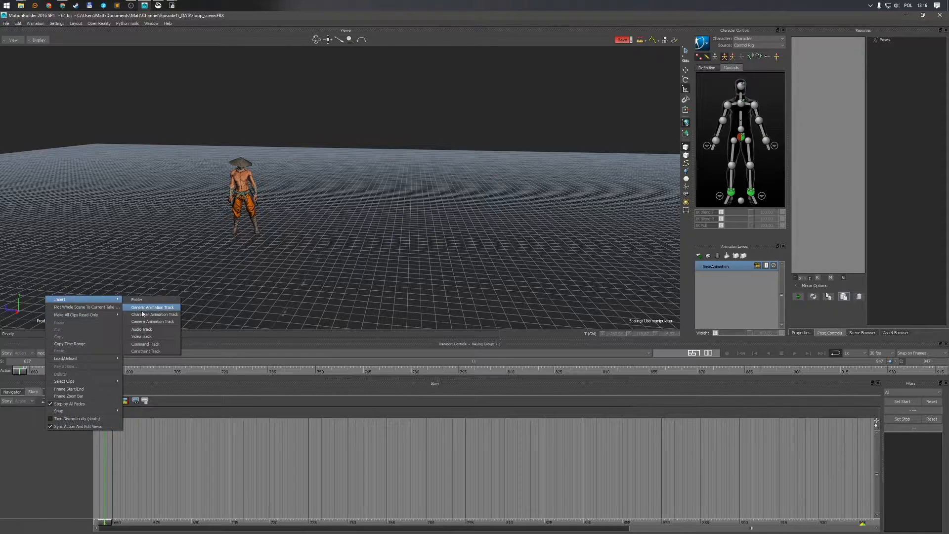
left_click(143, 313)
left_click(69, 431)
left_click(65, 443)
Add the mocap_walk_startstop take to the character track as a clip
right_click(151, 426)
left_click(149, 275)
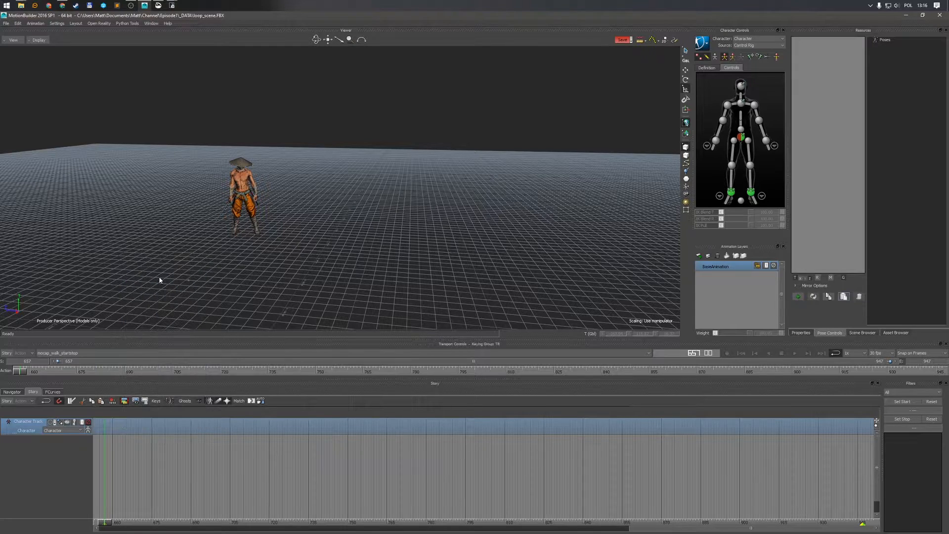
left_click(226, 470)
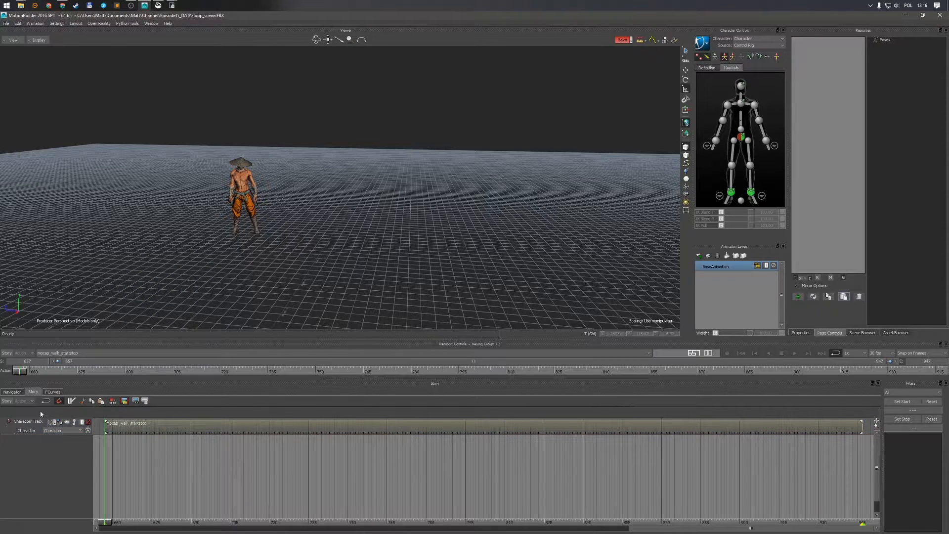
Enable Story mode, select the mocap_walk_startstop clip and show its ghost manipulator
left_click(7, 400)
left_click(216, 428)
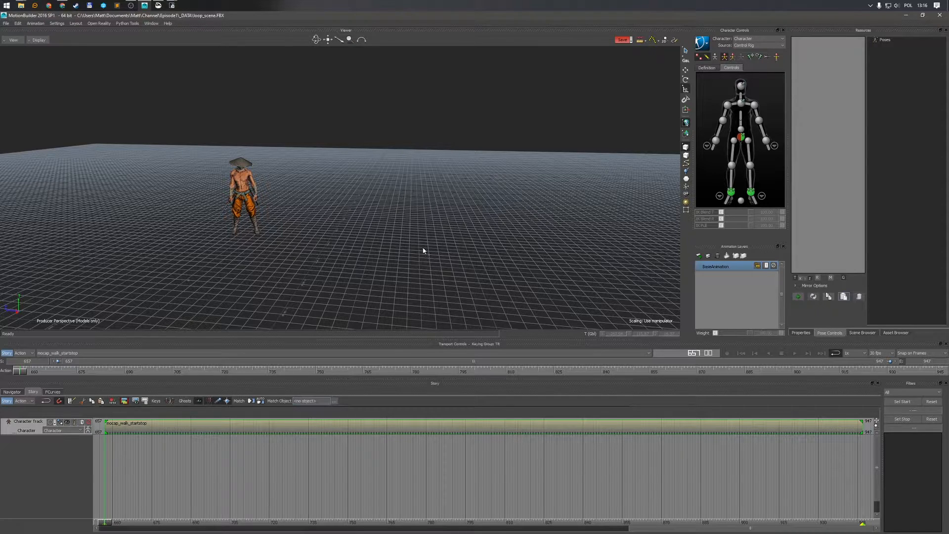
key("ctrl+f")
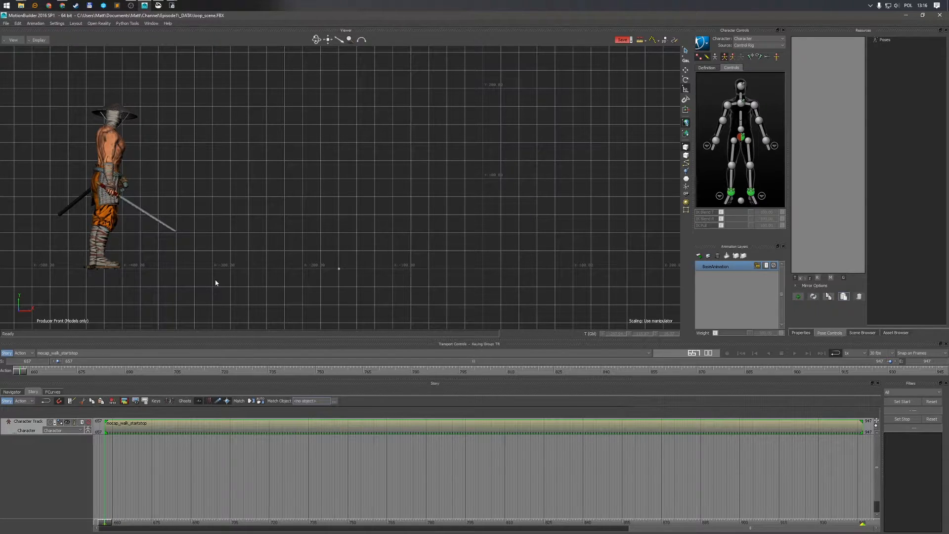
left_click(68, 423)
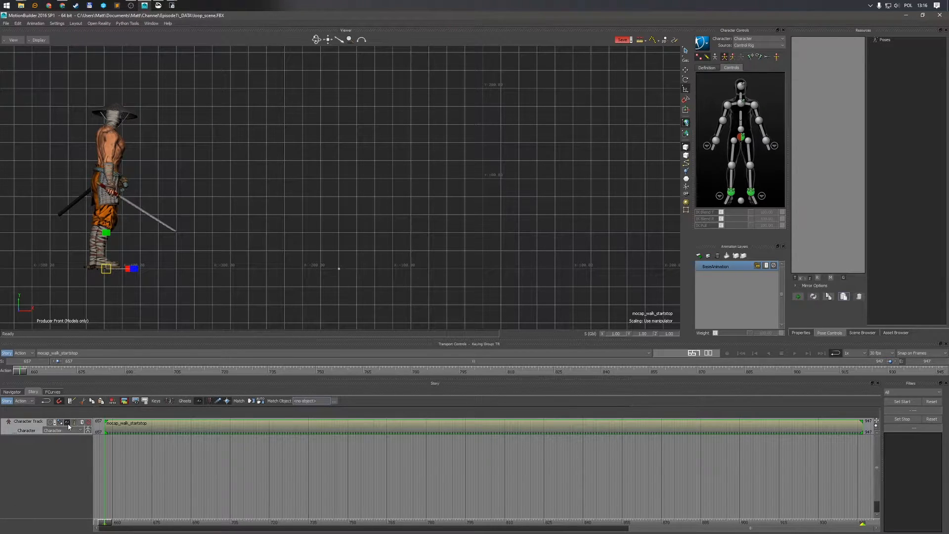
key("ctrl+e")
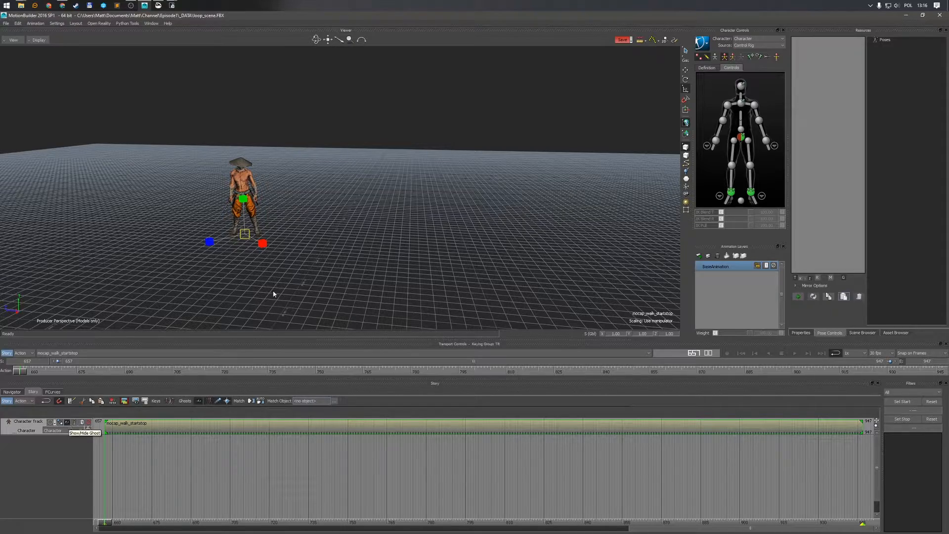
left_click_drag(357, 272, 375, 273, "ctrl+shift")
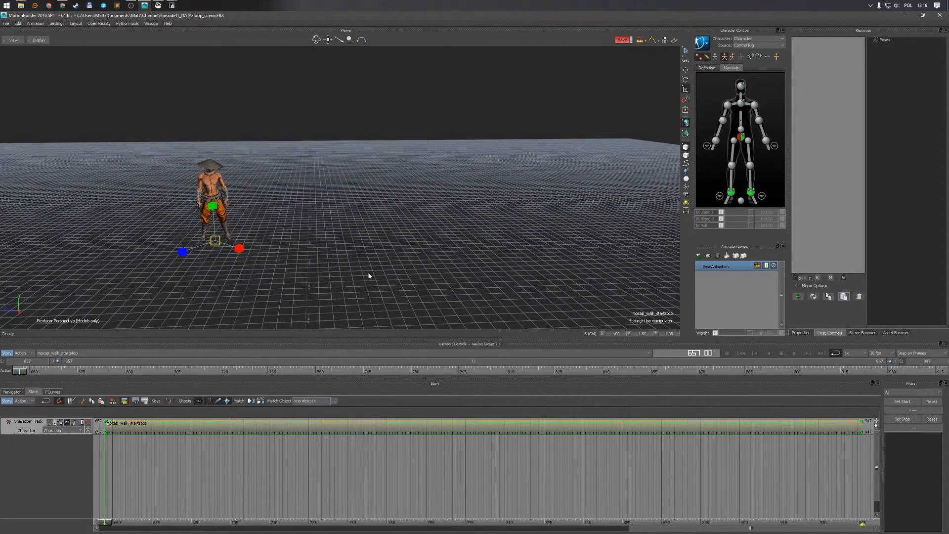
Rotate the clip's ghost in the front view so the character faces the camera
key("ctrl+f")
key("e")
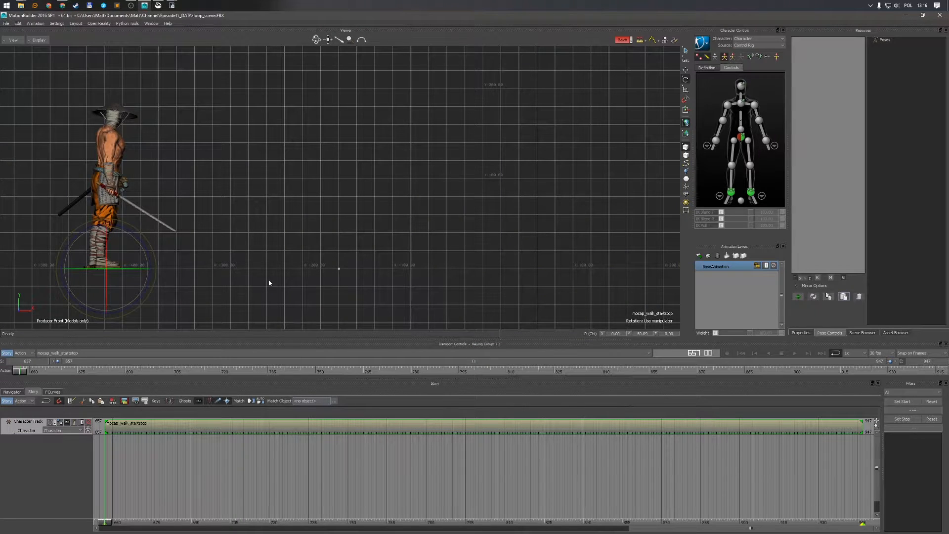
left_click_drag(131, 271, 78, 283)
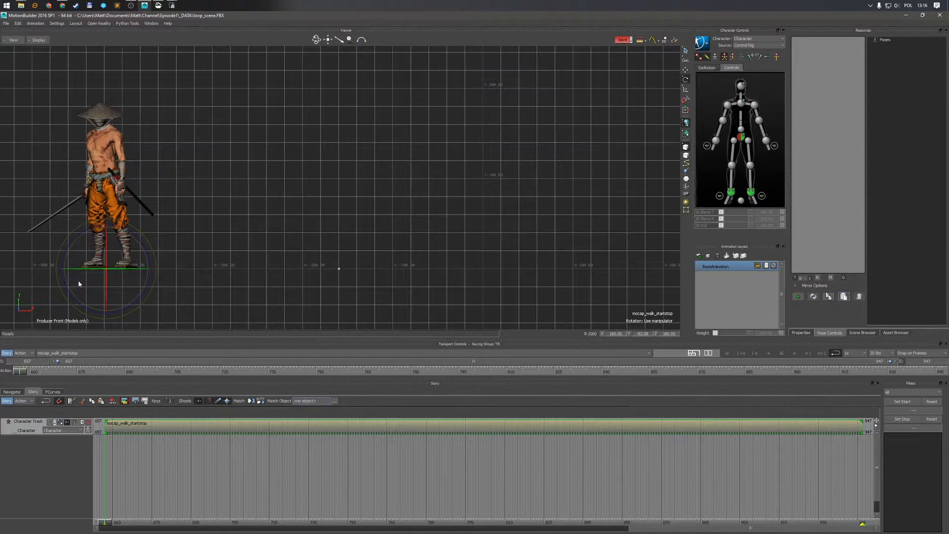
Correct the ghost's rotation values numerically so the character faces straight ahead
key("t")
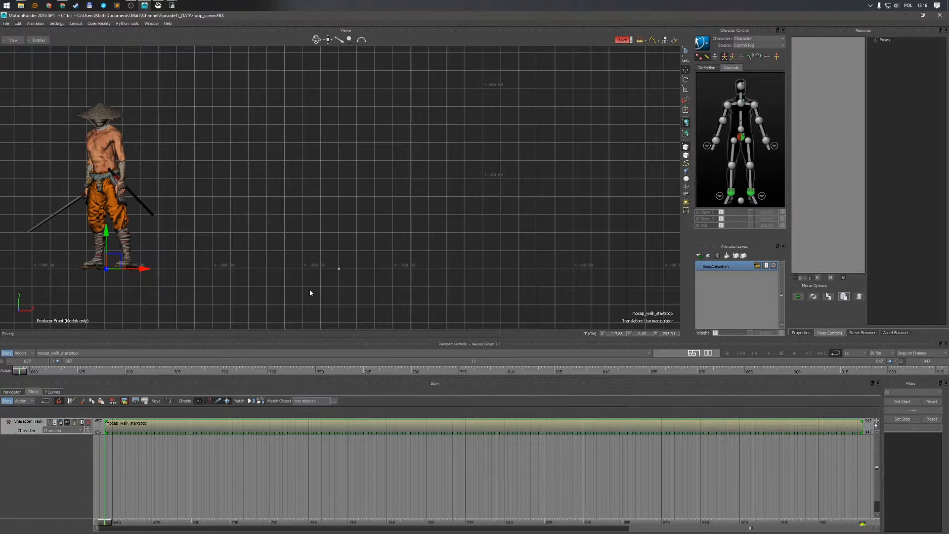
key("r")
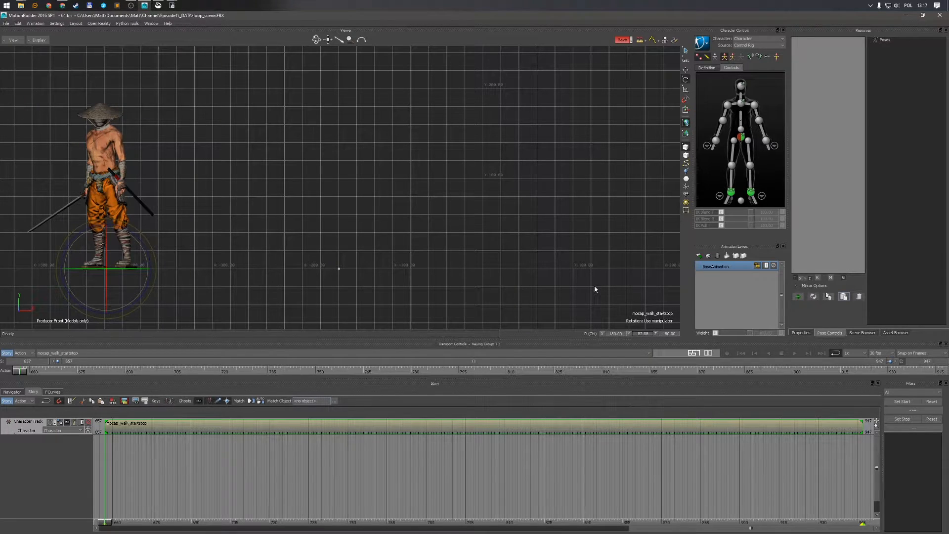
type("-90")
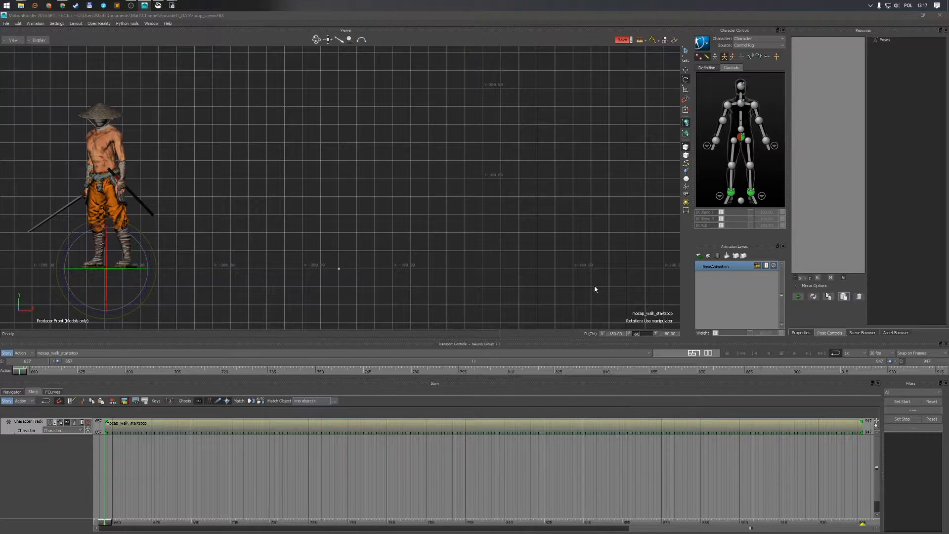
key("Return")
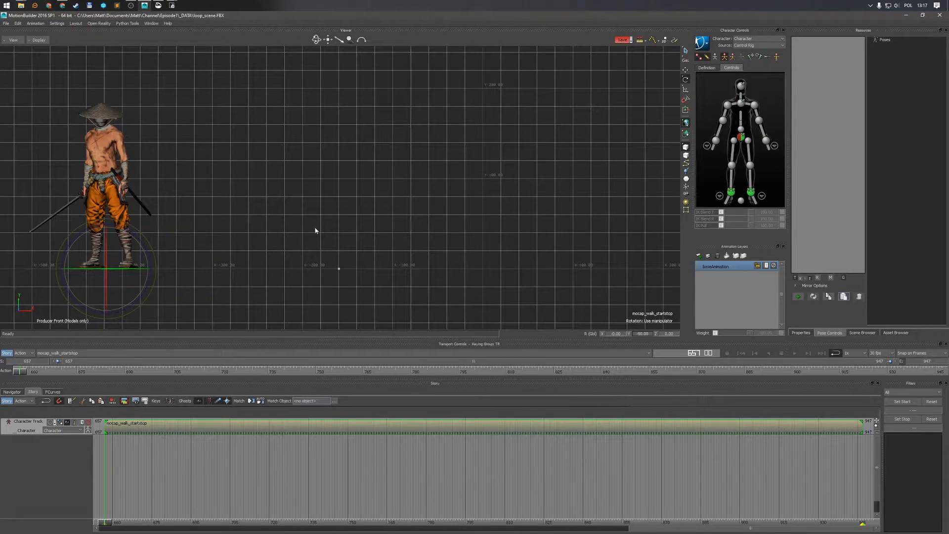
Compare the character's pose at the first and last frames from front and perspective views
key("End")
key("Home")
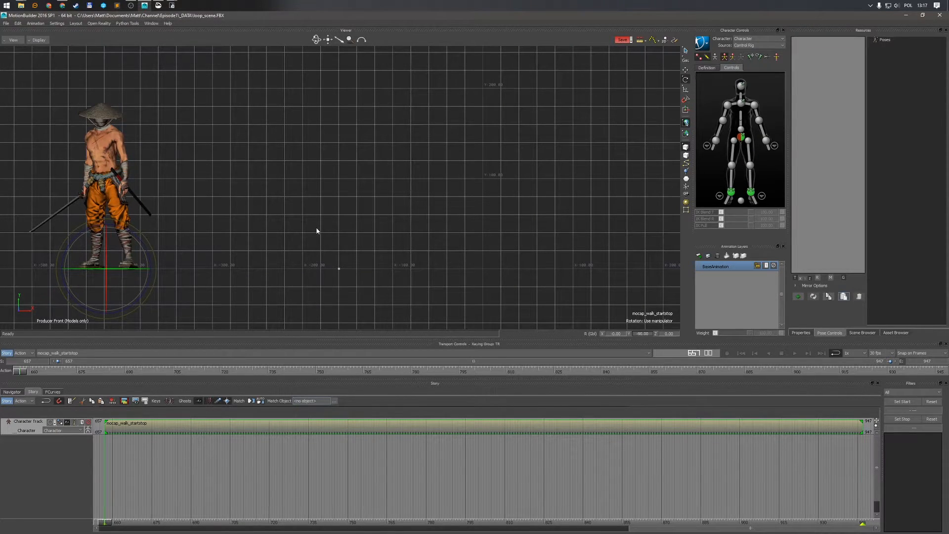
key("End")
key("Home")
key("End")
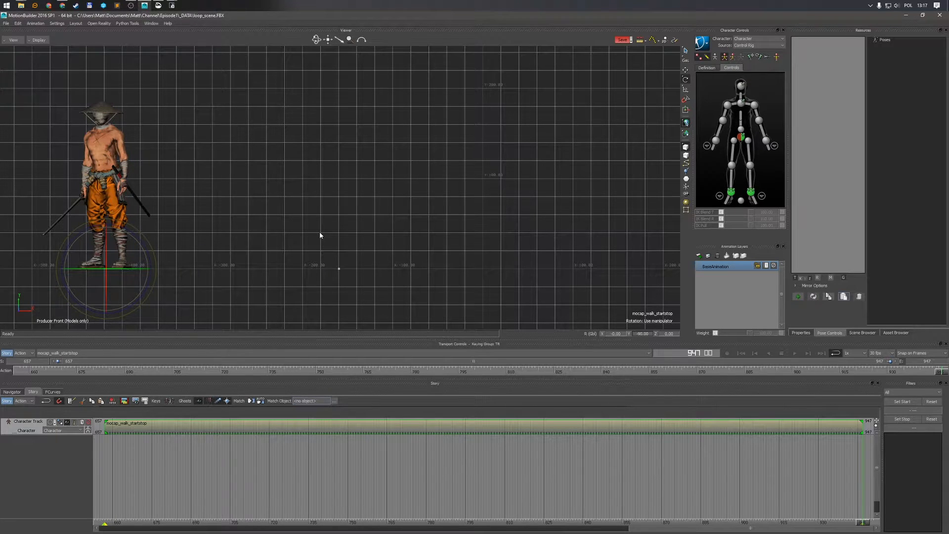
key("ctrl+e")
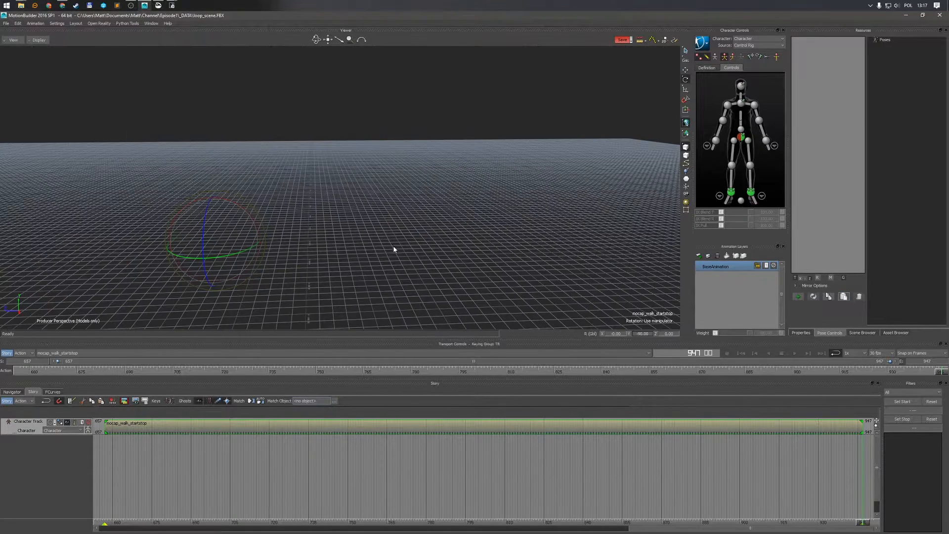
left_click_drag(371, 261, 343, 193, "ctrl+shift")
key("ctrl+a")
key("Home")
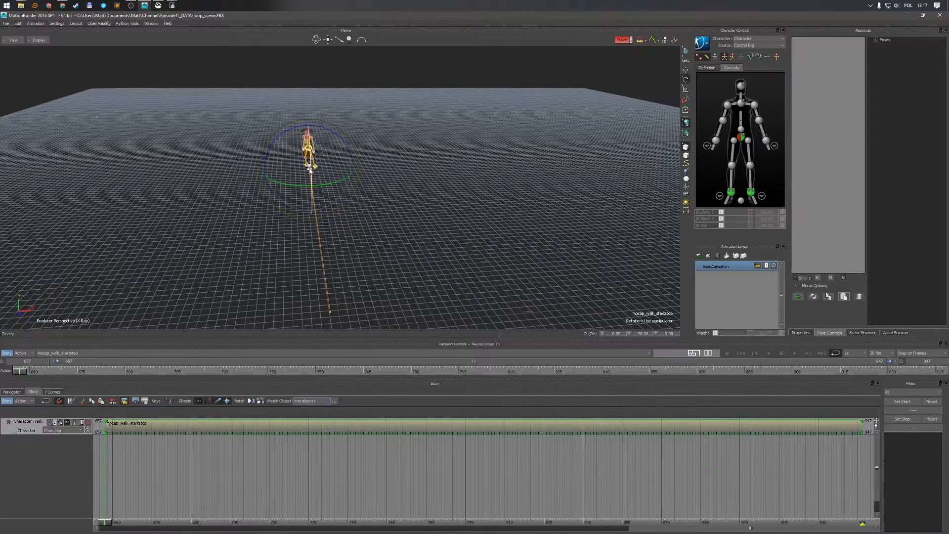
left_click_drag(354, 318, 383, 278, "ctrl+shift")
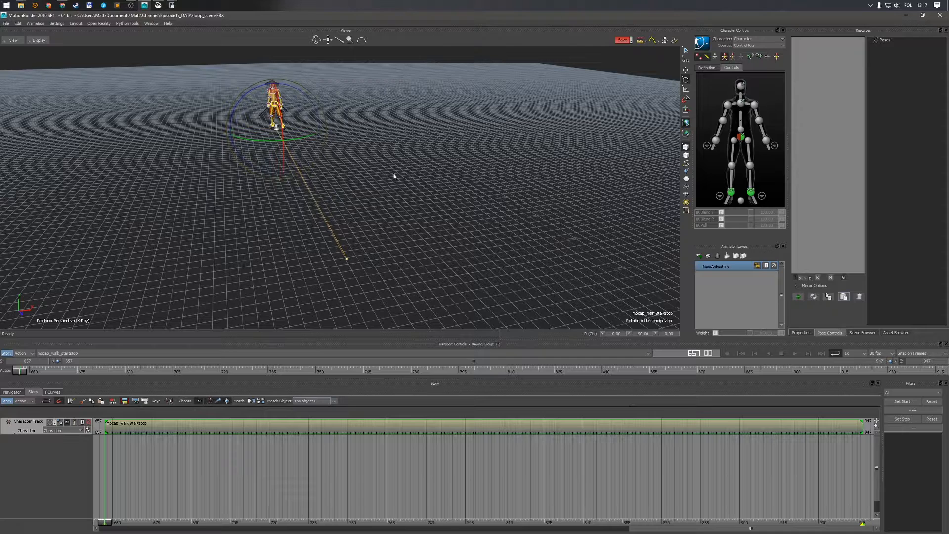
Set the ghost's X translation to 0 to center the character at the origin
key("ctrl+f")
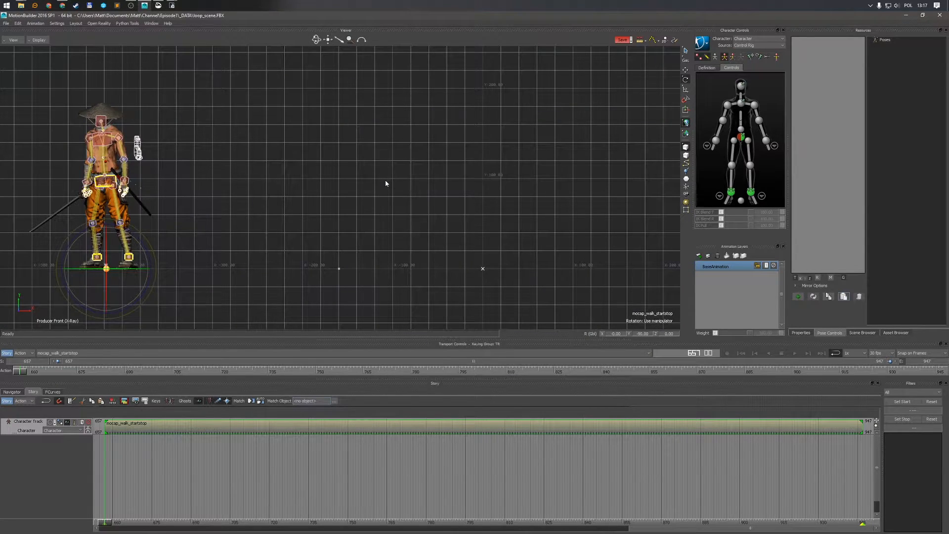
key("ctrl+a")
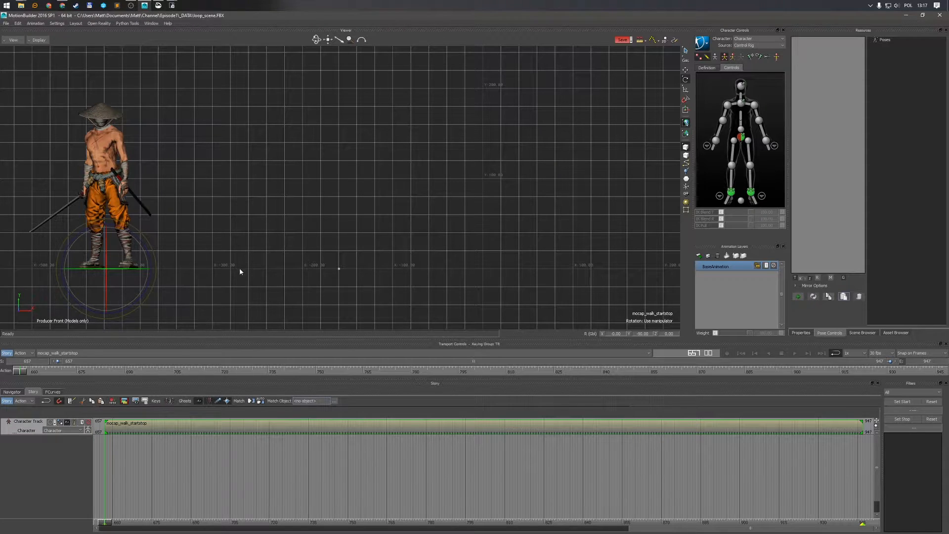
key("t")
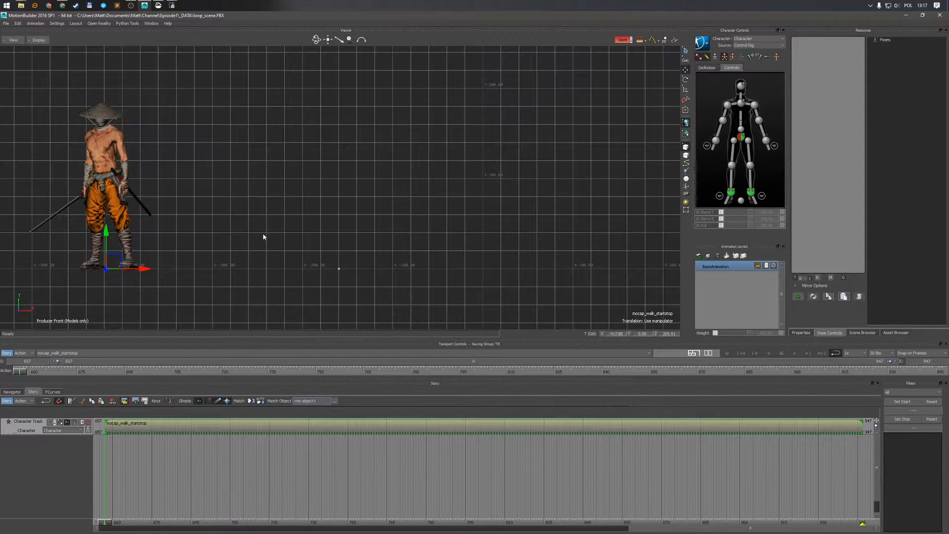
double_click(616, 335)
type("0")
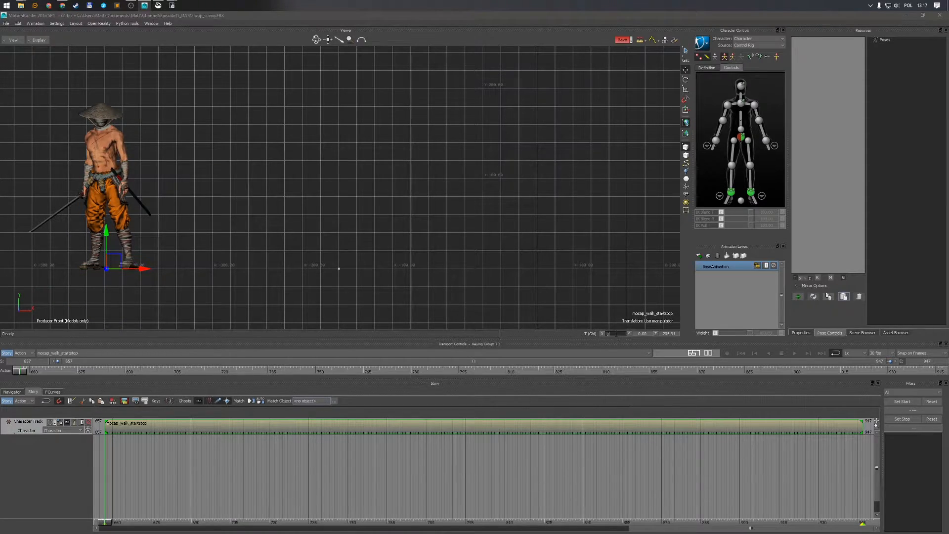
key("Return")
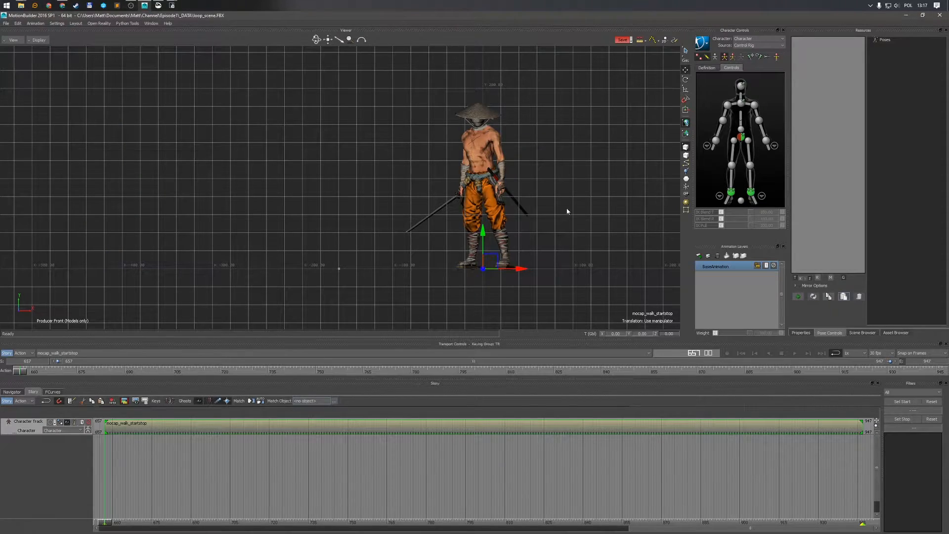
Play back the aligned walk animation in the perspective view
key("ctrl+e")
left_click_drag(487, 156, 470, 187, "ctrl+shift")
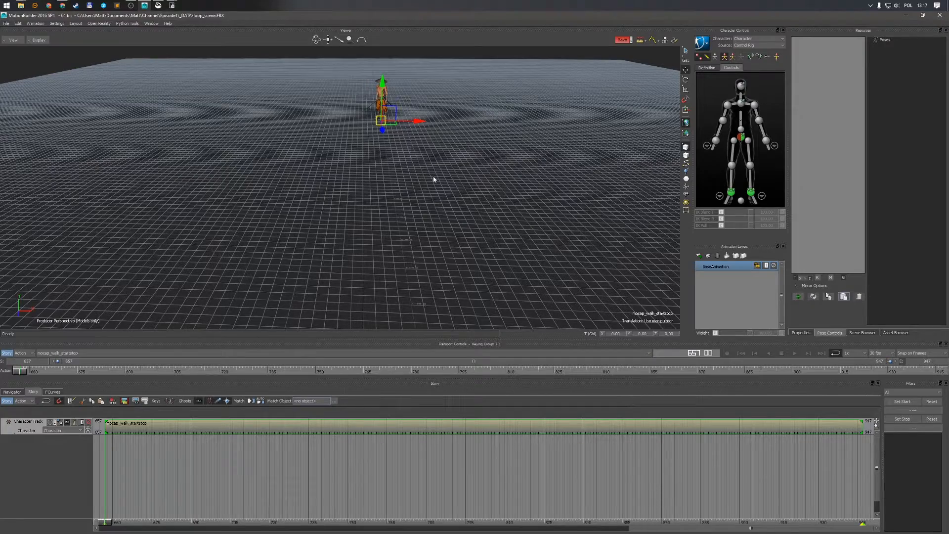
key("ctrl+space")
left_click_drag(434, 178, 431, 164, "ctrl+shift")
left_click_drag(451, 159, 433, 207, "ctrl+shift")
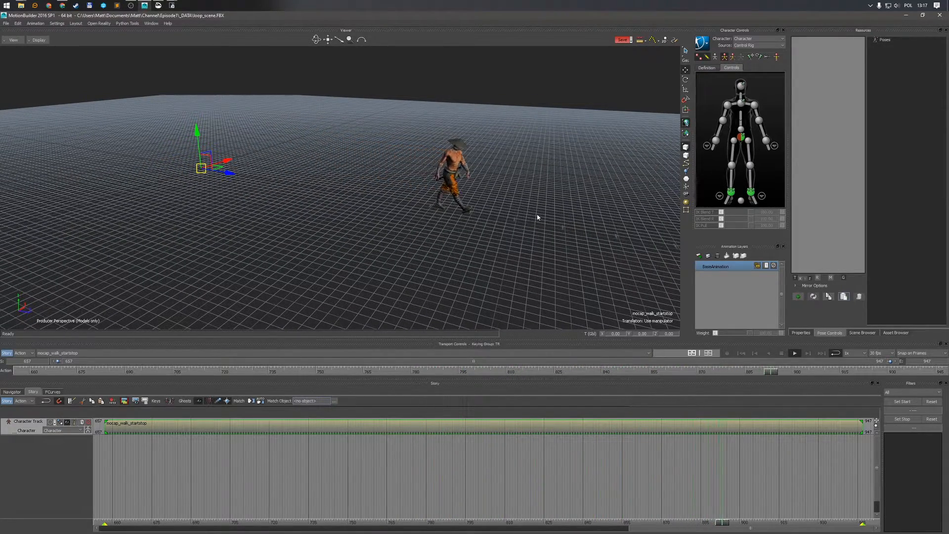
Scrub through the walk clip and orbit the perspective view to inspect the character's stride
left_click_drag(752, 524, 659, 485)
left_click_drag(550, 268, 486, 241, "ctrl+shift")
left_click_drag(666, 526, 494, 521)
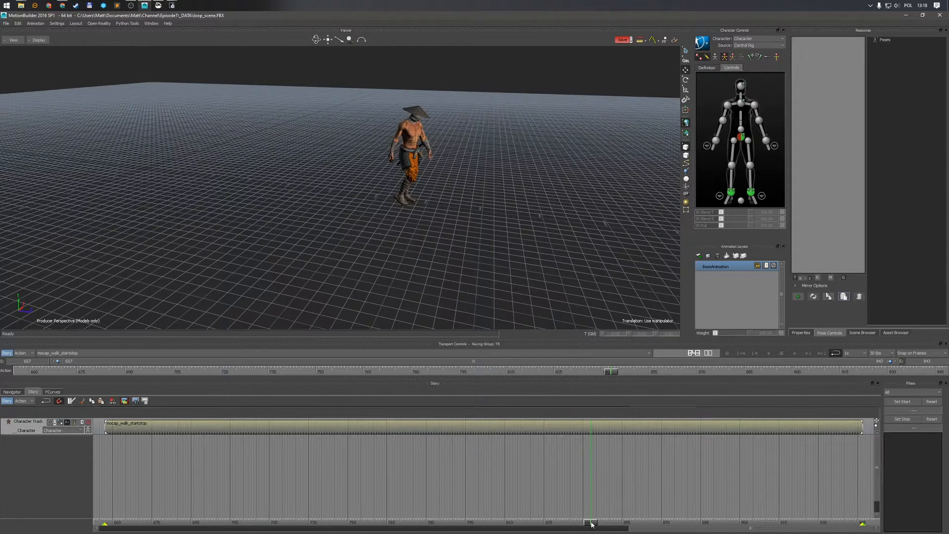
left_click_drag(524, 522, 592, 525)
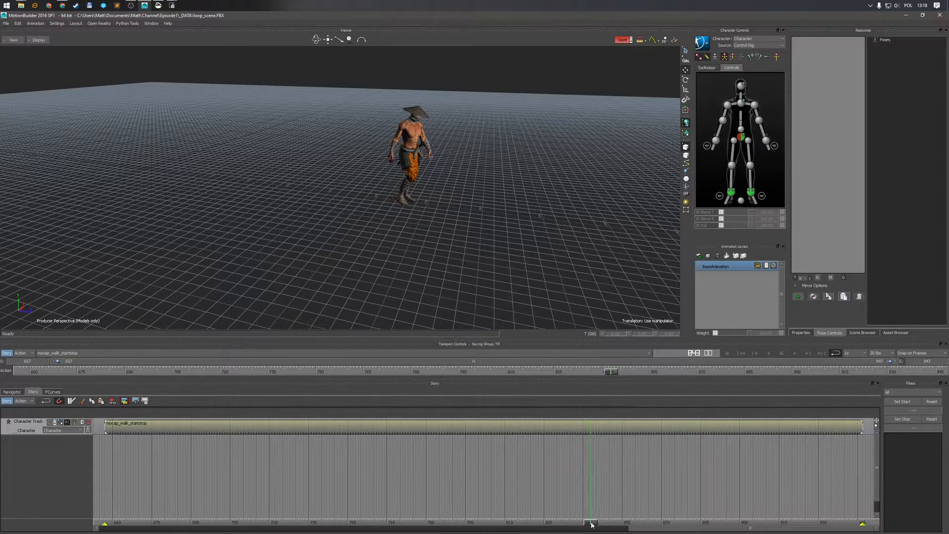
mouse_move(520, 275)
left_mouse_down("ctrl+shift")
mouse_move(491, 267)
mouse_move(509, 262)
left_mouse_up("ctrl+shift")
left_click_drag(509, 262, 487, 243, "ctrl")
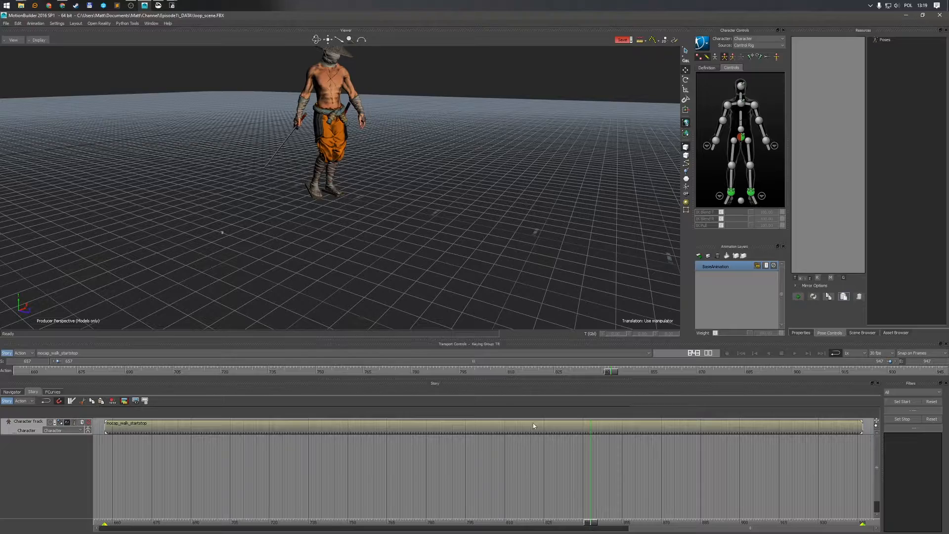
left_click_drag(434, 242, 526, 212, "ctrl+shift")
Cut the walk clip with the razor at two frames to isolate a middle section
mouse_move(586, 524)
left_mouse_down()
mouse_move(569, 525)
mouse_move(592, 533)
left_mouse_up()
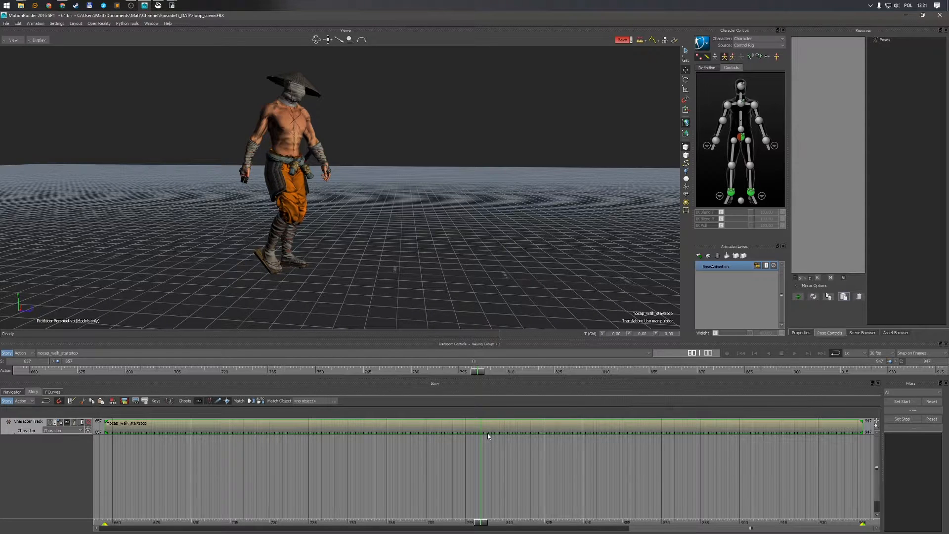
left_click(72, 400)
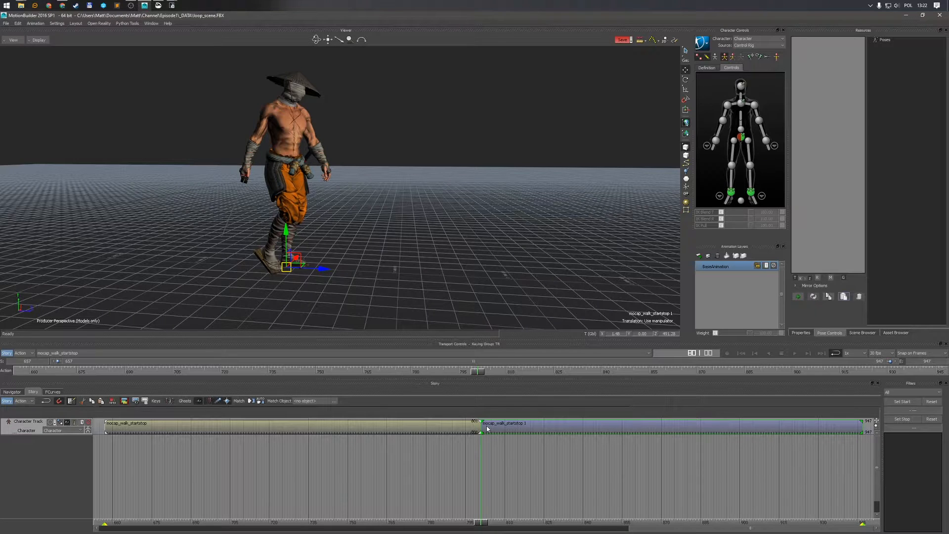
left_click_drag(487, 519, 701, 523)
left_click_drag(489, 297, 449, 289, "shift")
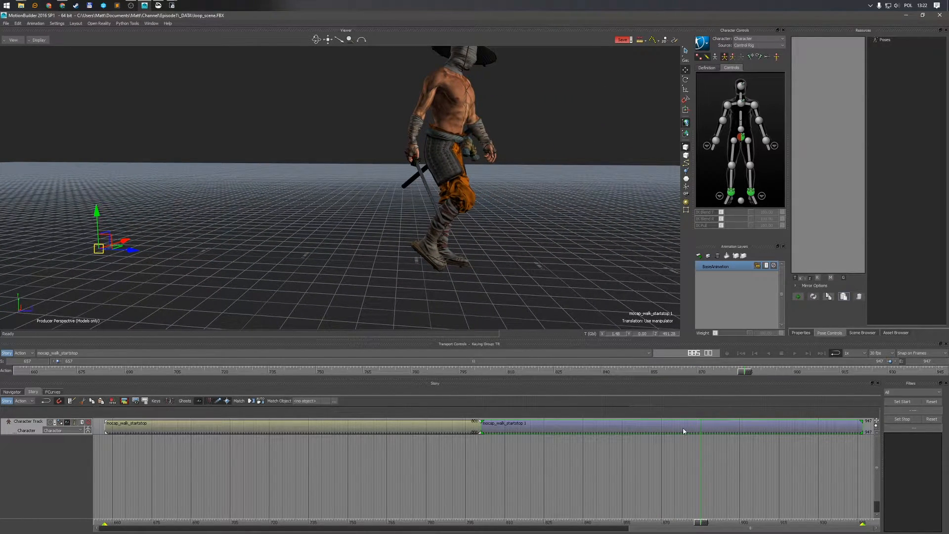
key("ctrl+k")
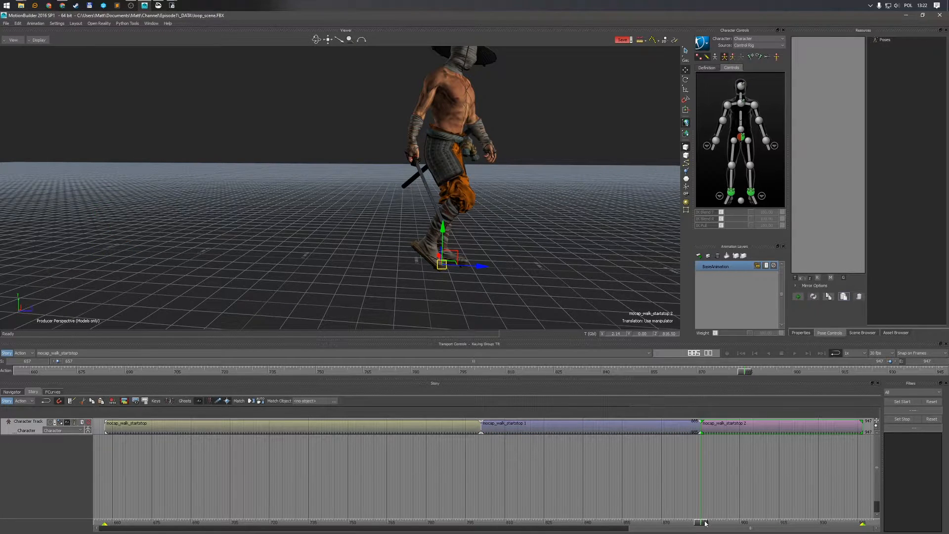
Delete the clip segments before and after the middle section on the character track
left_click_drag(705, 523, 485, 519)
left_click(559, 423)
scroll(544, 478, "down", 1)
left_click(398, 430)
key("Delete")
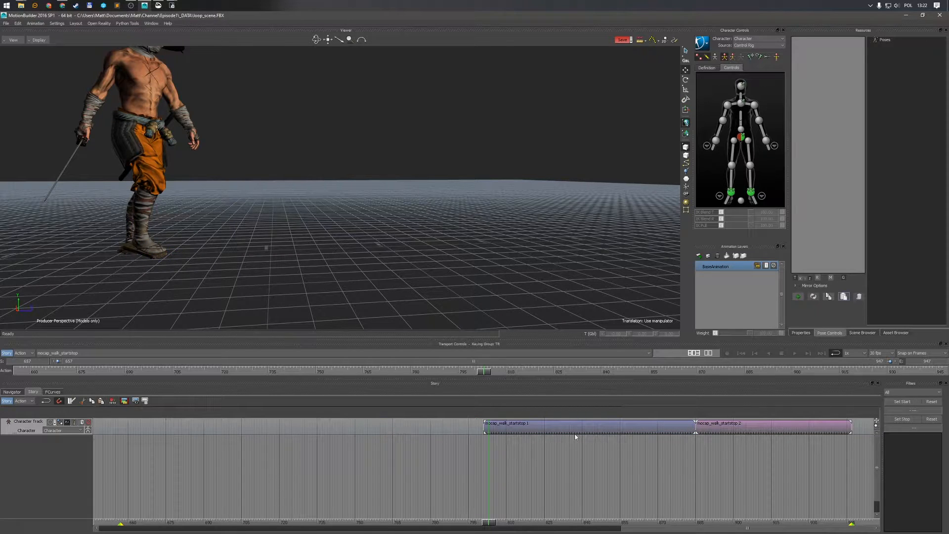
left_click(740, 430)
key("Delete")
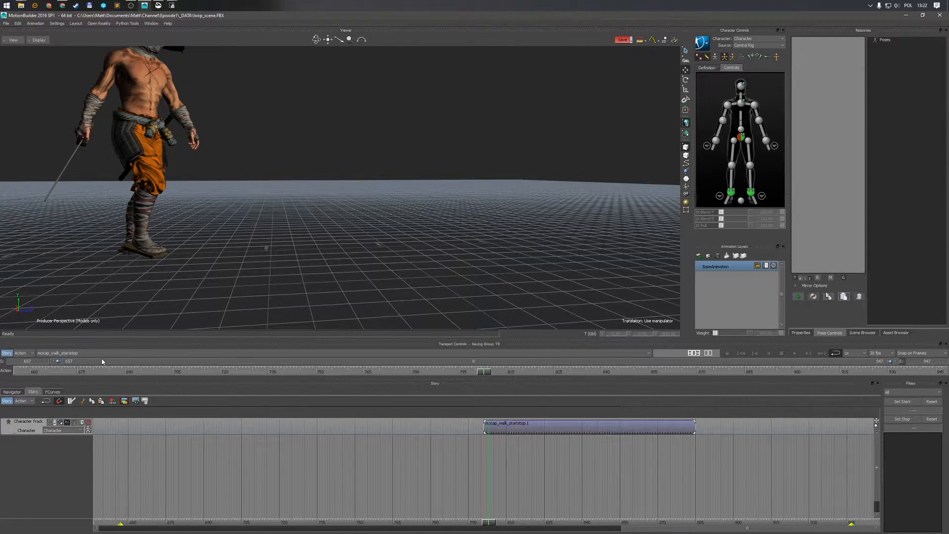
Create a new take, Take 002, copying the data from the current take
left_click(57, 354)
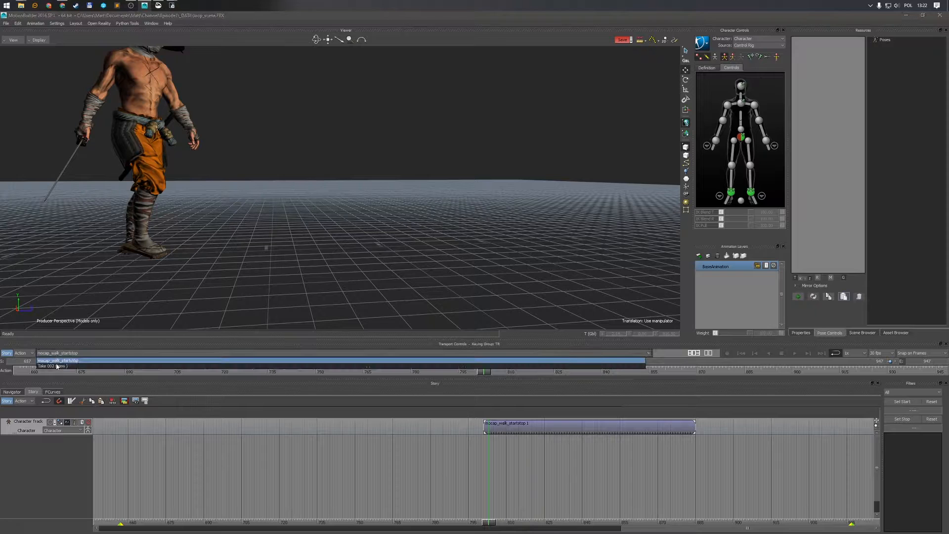
left_click(54, 367)
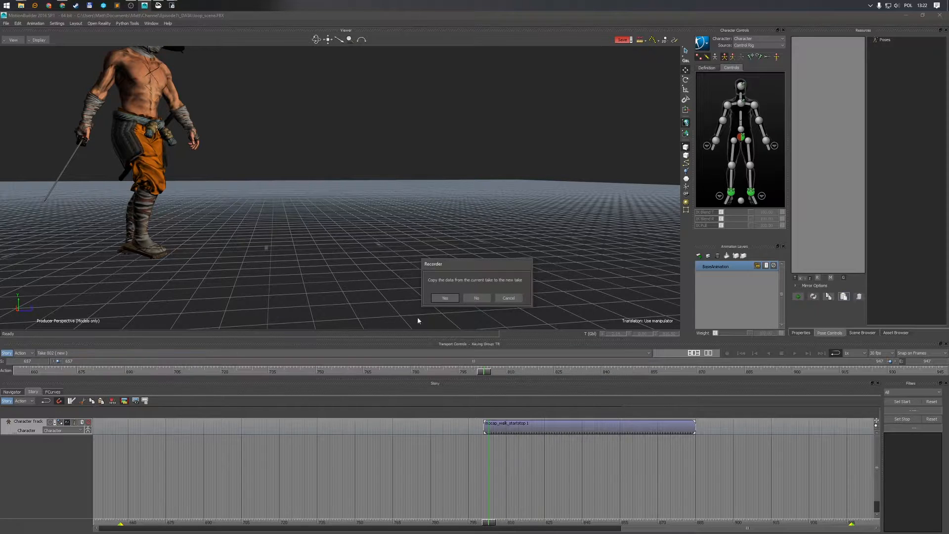
left_click(445, 299)
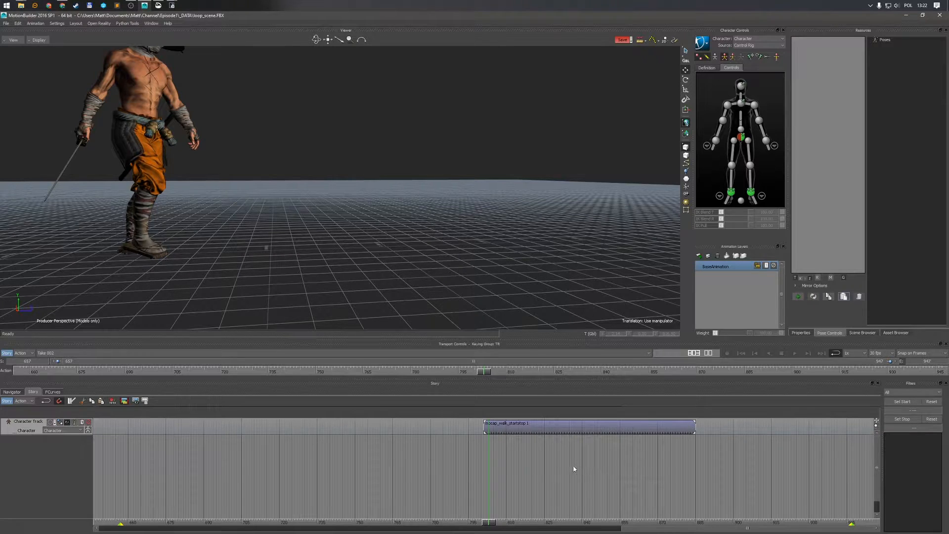
Select the remaining clip at its first frame and set its ghost X and Z translations to 0
scroll(574, 466, "down", 2)
right_click(542, 428)
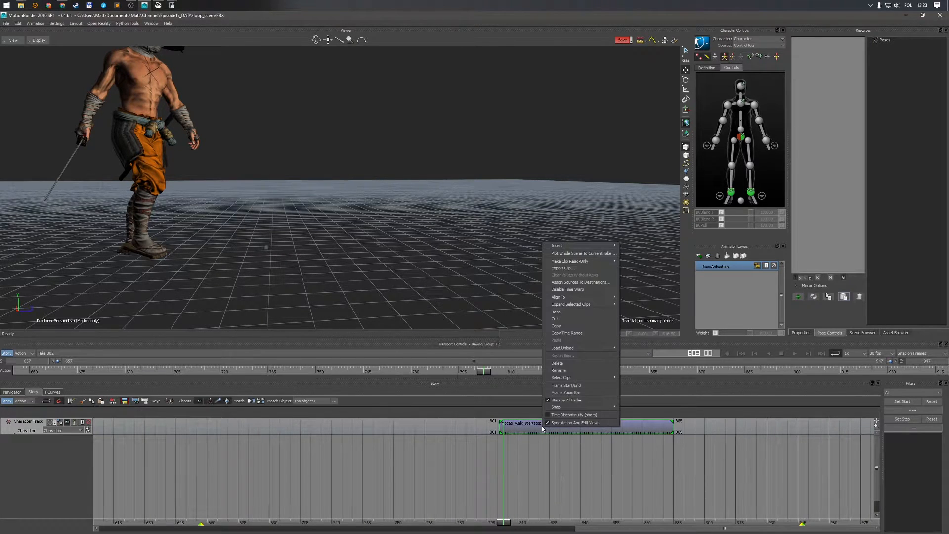
left_click(570, 387)
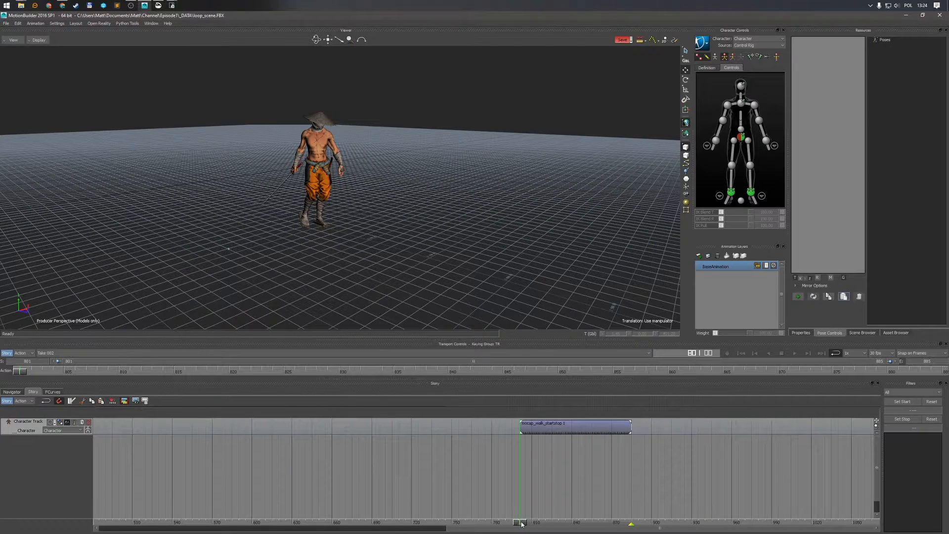
left_click(556, 432)
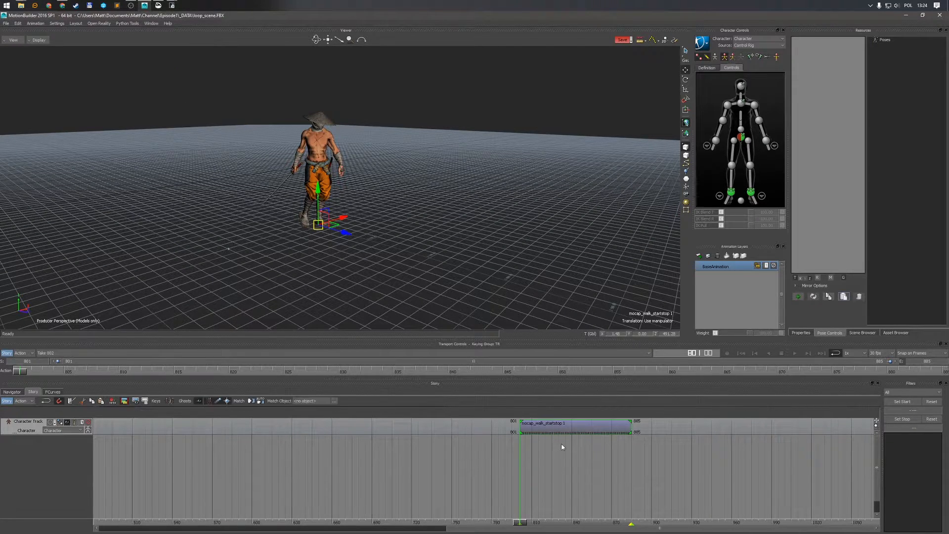
left_click(568, 523)
left_click_drag(568, 522, 521, 519)
type("0")
key("Tab")
key("Tab")
type("0")
key("Return")
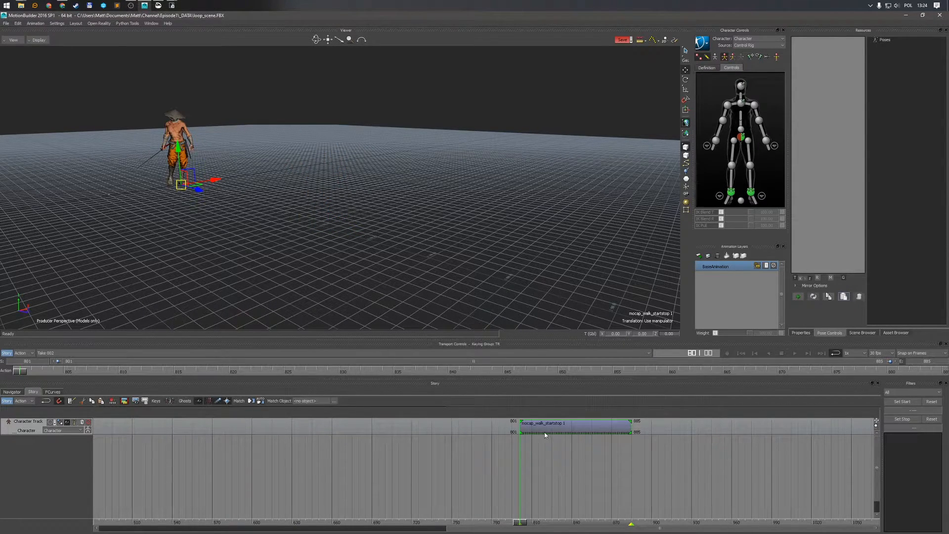
Move the clip so it starts at frame 0
double_click(513, 422)
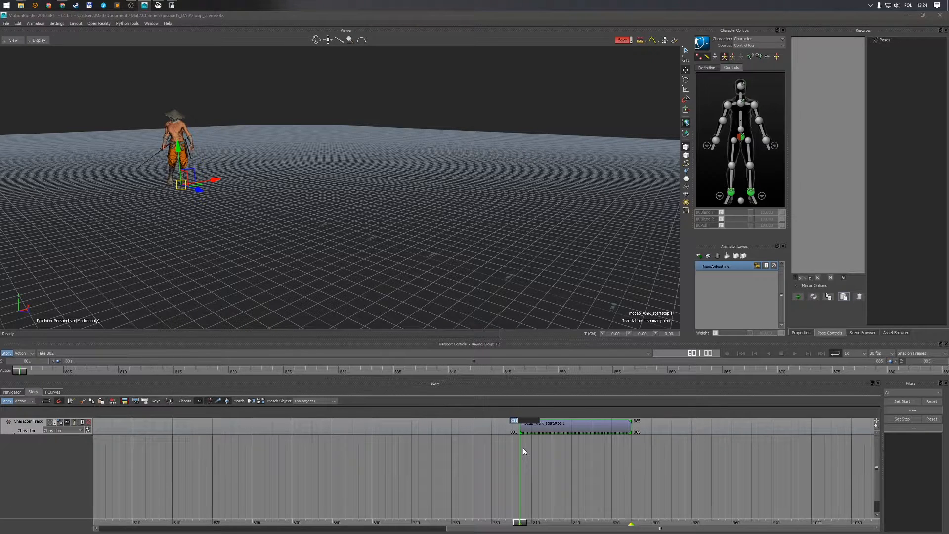
type("0")
key("Return")
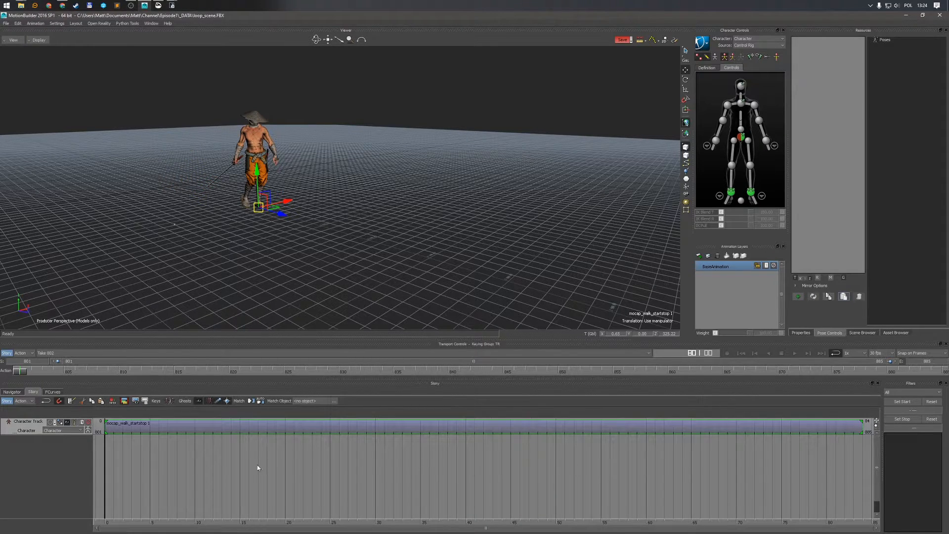
Frame the clip in the timeline and play back the walk from the start in the perspective view
right_click(204, 463)
left_click(229, 424)
left_click(218, 470)
left_click_drag(372, 262, 325, 251, "ctrl+shift")
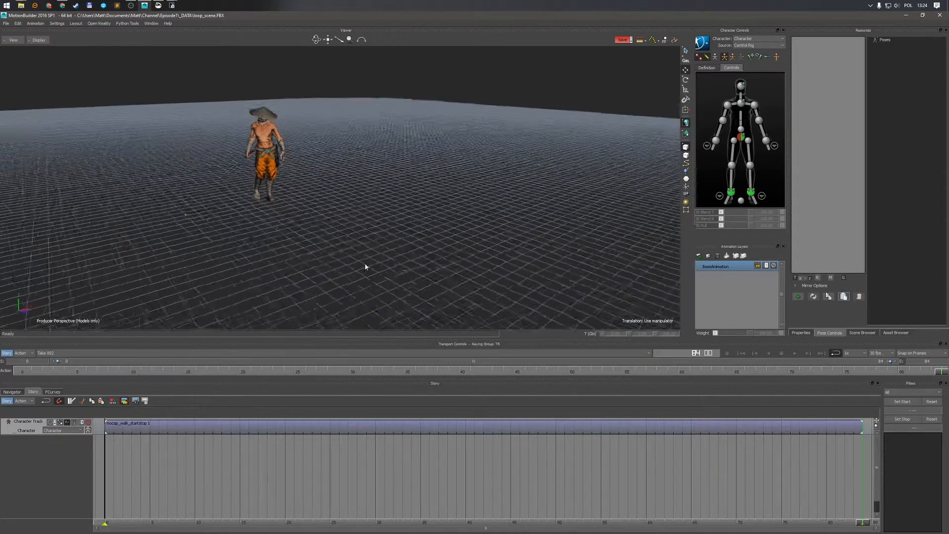
key("Home")
key("space")
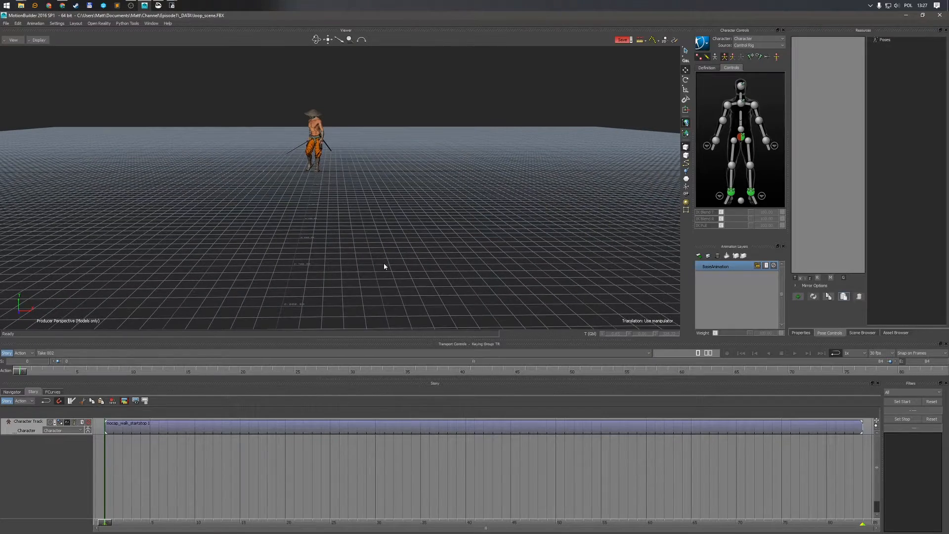
left_click_drag(384, 263, 386, 265, "ctrl+shift")
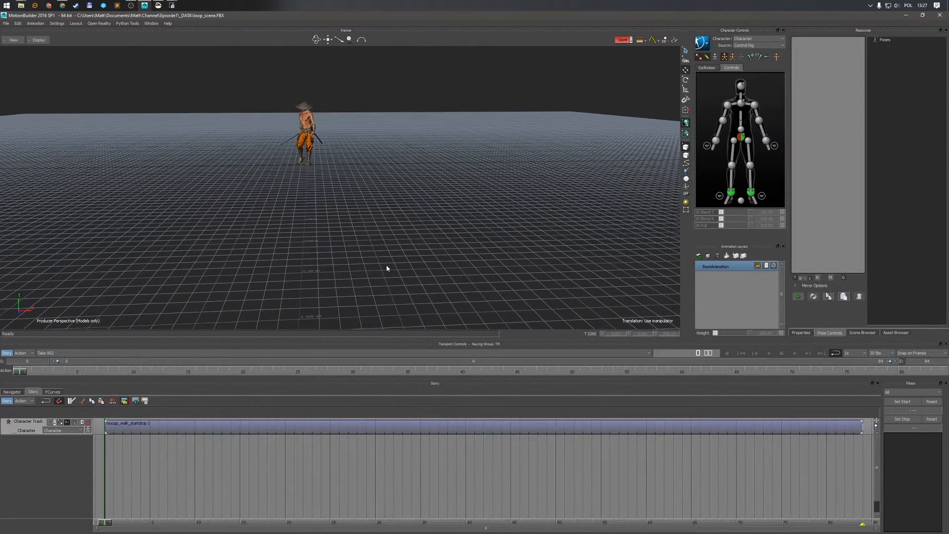
key("space")
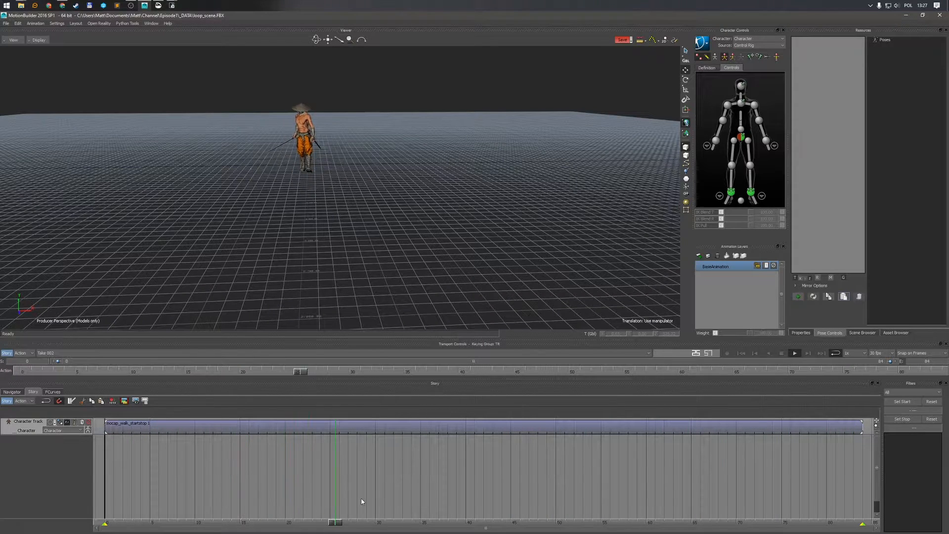
Duplicate the walk clip and paste the copy directly after the original's end on the character track
key("ctrl+f")
left_click_drag(470, 251, 340, 242, "shift")
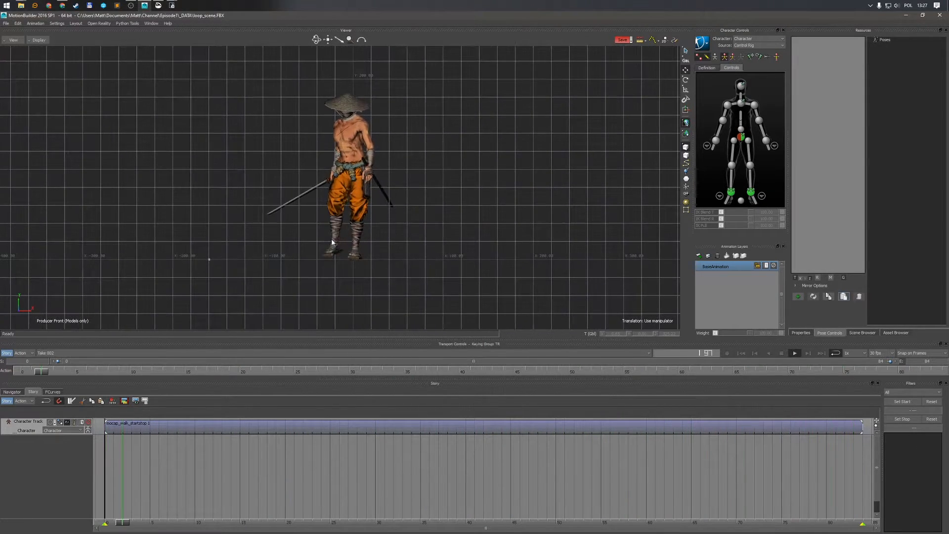
key("Home")
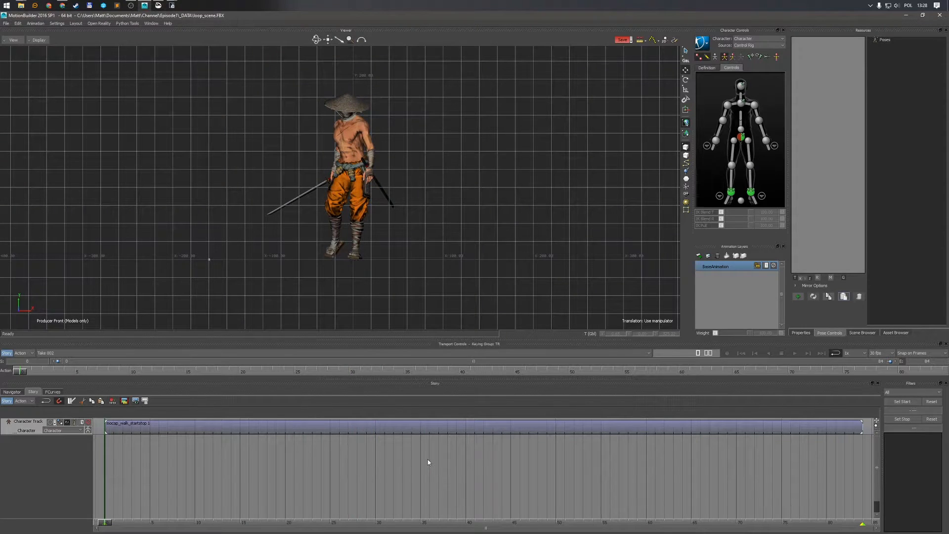
left_click_drag(429, 459, 263, 470, "ctrl")
left_click(258, 427)
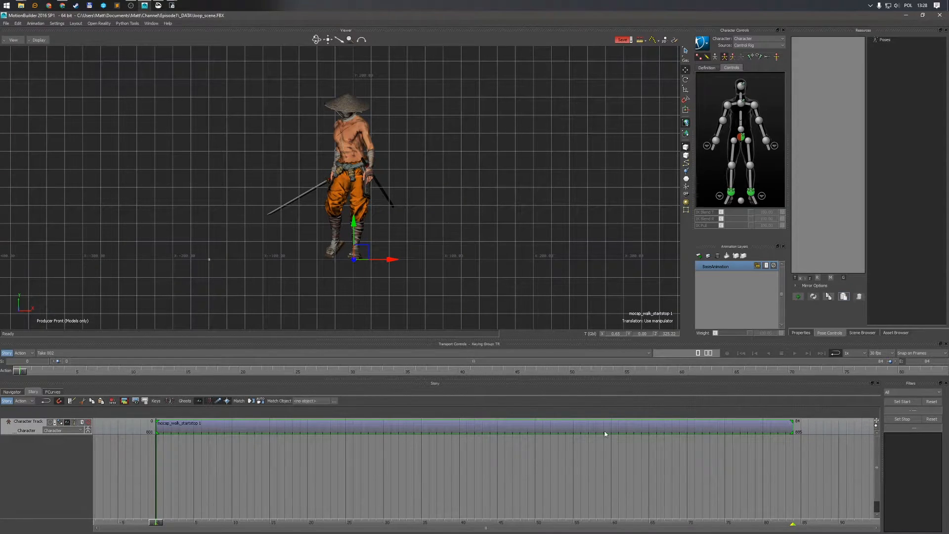
left_click_drag(592, 454, 419, 462, "ctrl")
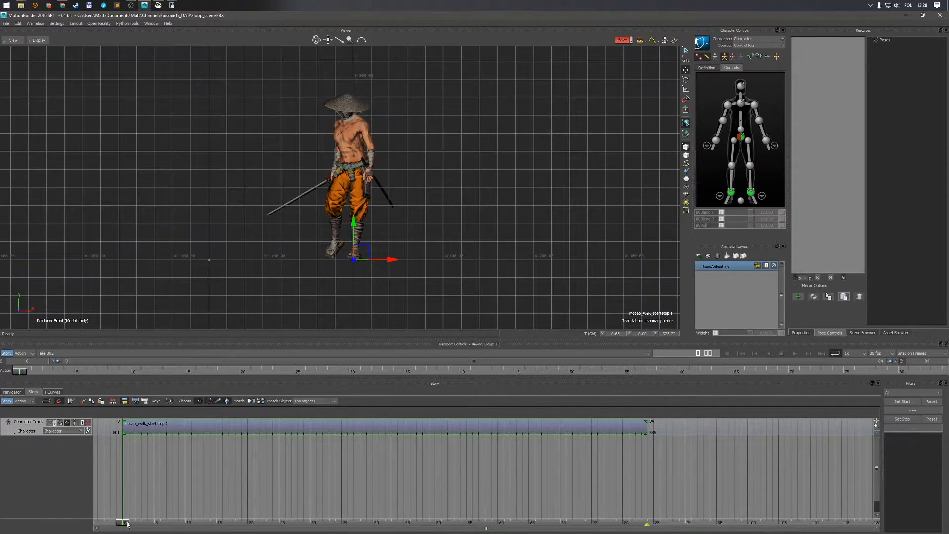
key("End")
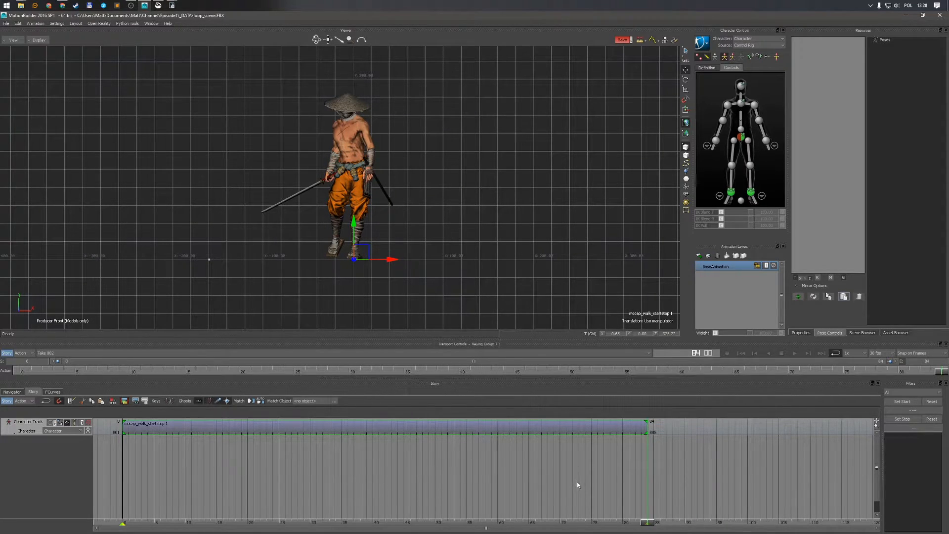
key("ctrl+v")
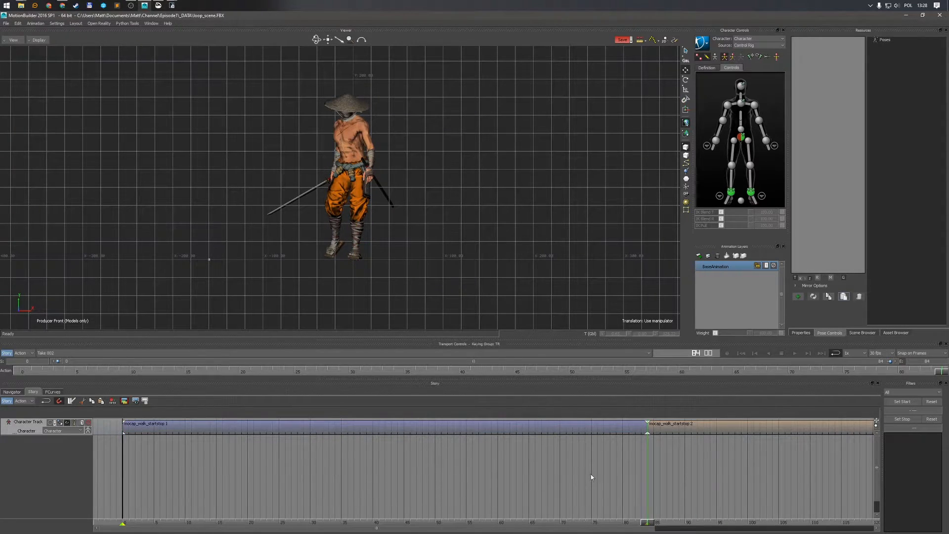
Frame both clips in the timeline and switch the perspective view to X-Ray display
right_click(481, 468)
left_click(503, 428)
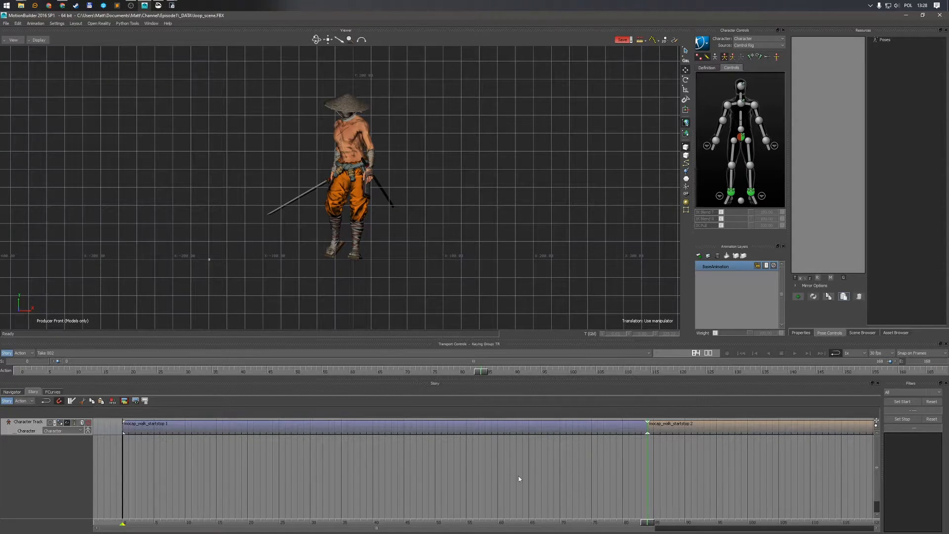
key("a")
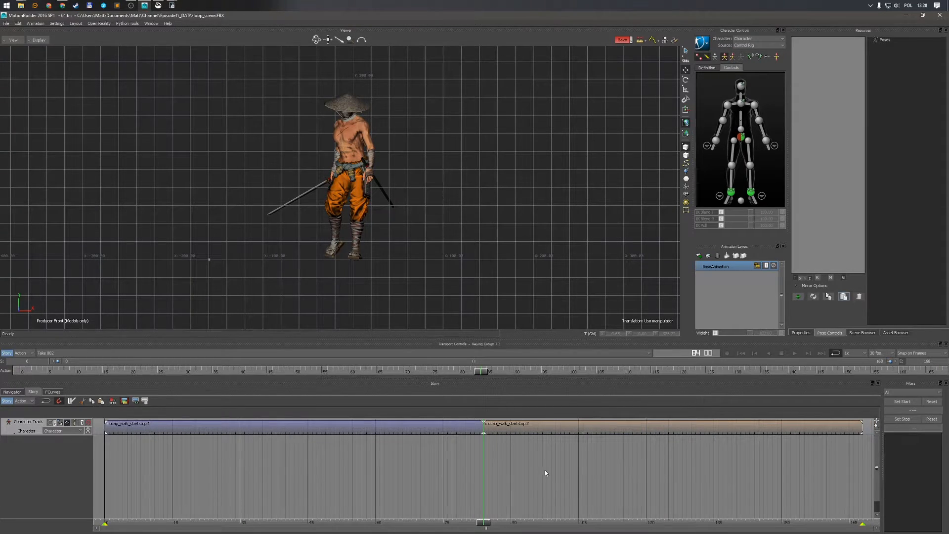
mouse_move(484, 522)
left_mouse_down()
mouse_move(457, 522)
mouse_move(493, 522)
mouse_move(466, 522)
left_mouse_up()
key("ctrl+e")
left_click_drag(449, 297, 478, 270, "ctrl+shift")
mouse_move(471, 524)
left_mouse_down()
mouse_move(313, 507)
mouse_move(458, 503)
mouse_move(500, 518)
mouse_move(483, 512)
mouse_move(556, 516)
mouse_move(458, 515)
mouse_move(484, 515)
left_mouse_up()
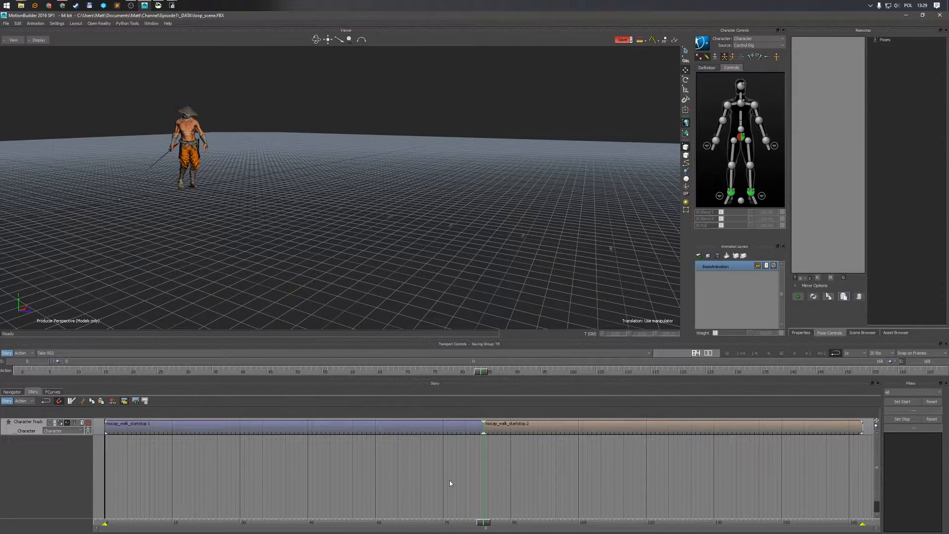
key("ctrl+a")
left_click_drag(351, 249, 369, 245, "ctrl+shift")
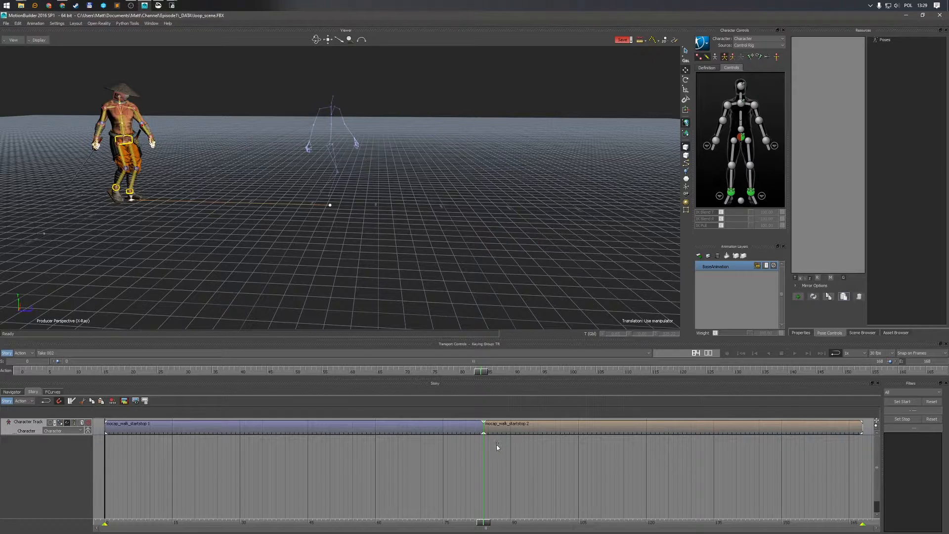
left_click(505, 429)
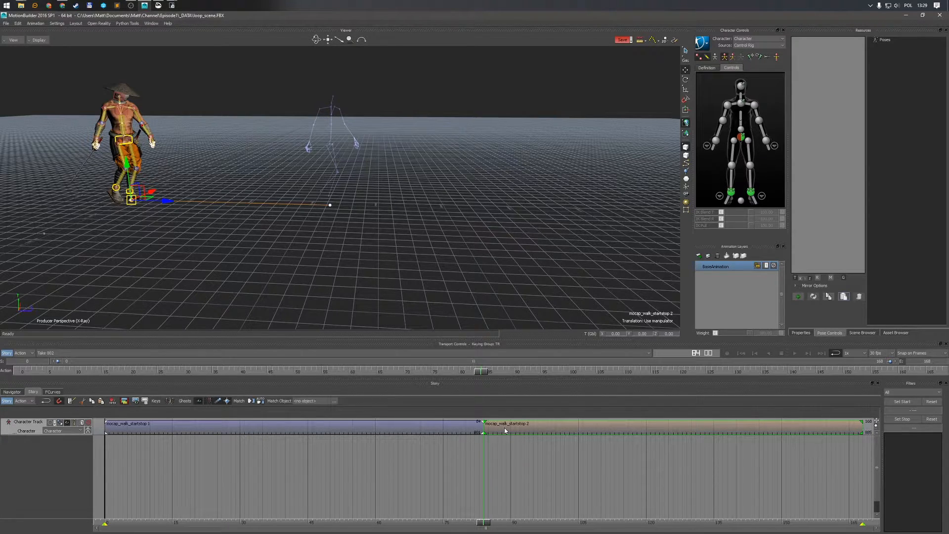
left_click(252, 401)
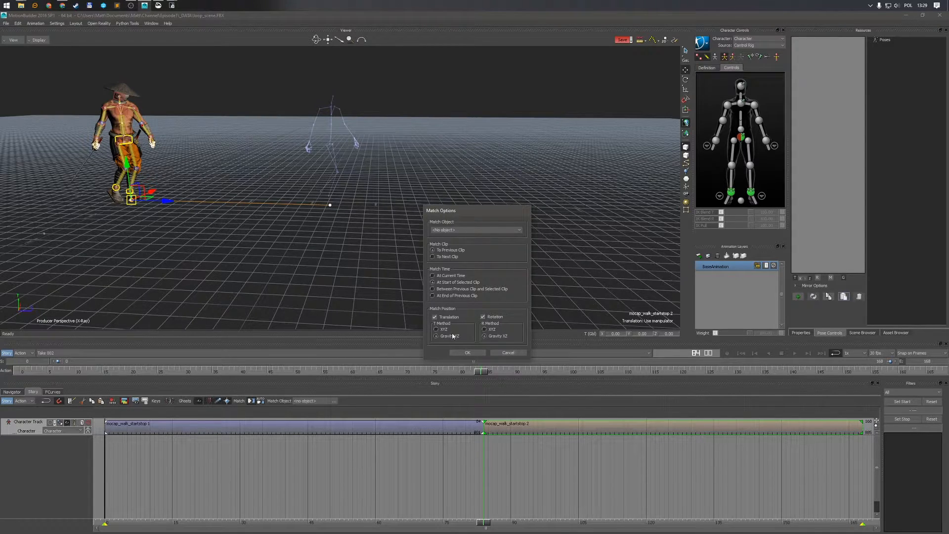
left_click(509, 353)
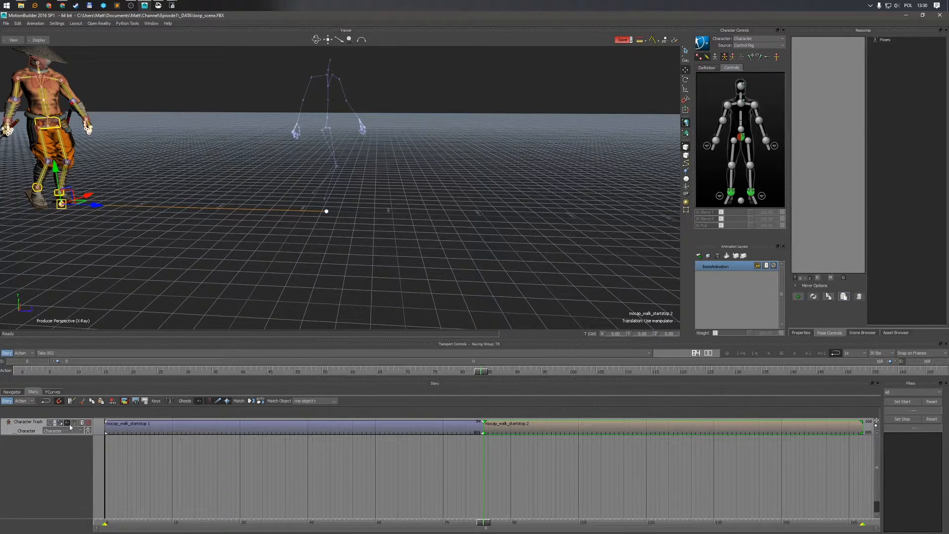
Inspect the character's feet at the transition between the two walk clips in the perspective view while scrubbing around it
left_click_drag(98, 205, 362, 224)
left_click_drag(363, 223, 393, 239, "ctrl")
left_click_drag(335, 256, 222, 257)
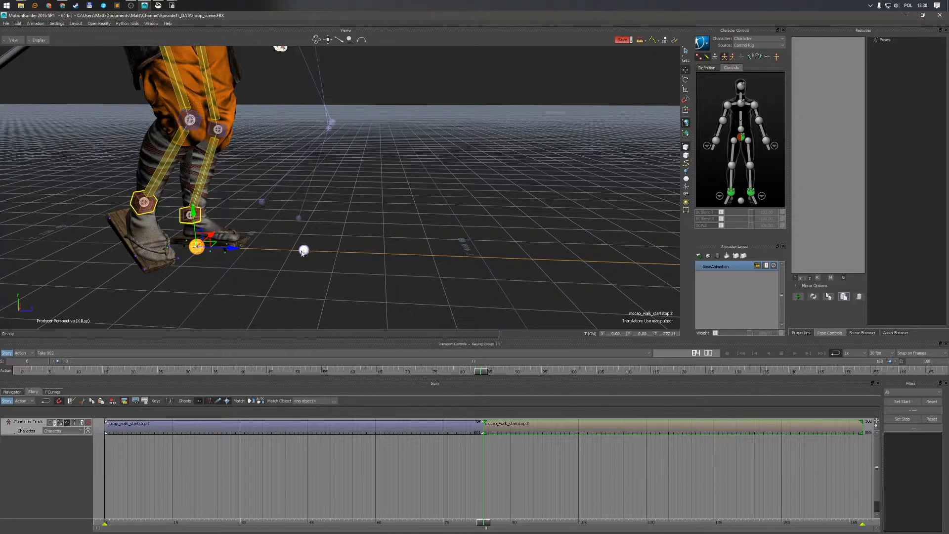
left_click_drag(231, 248, 341, 256)
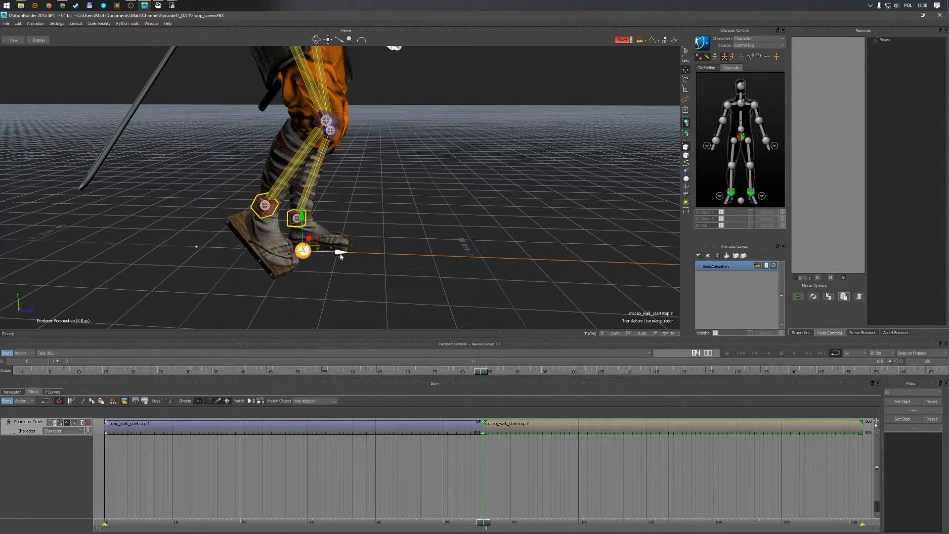
left_click_drag(341, 256, 341, 255)
left_click_drag(342, 256, 359, 265, "ctrl")
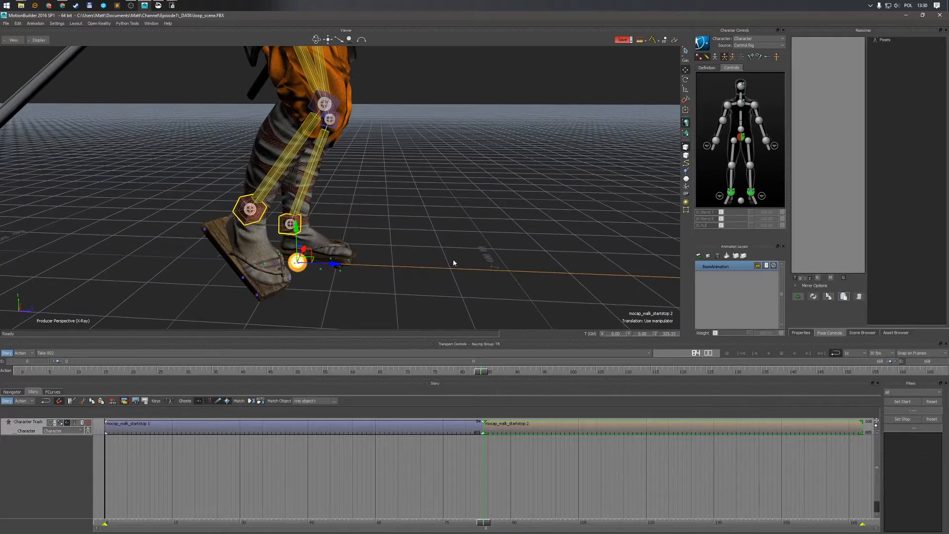
left_click_drag(441, 270, 394, 245, "ctrl")
left_click_drag(485, 522, 489, 523)
mouse_move(476, 262)
left_mouse_down("ctrl+shift")
mouse_move(427, 282)
mouse_move(477, 250)
left_mouse_up("ctrl+shift")
left_click_drag(426, 273, 446, 256, "ctrl+shift")
mouse_move(487, 523)
left_mouse_down()
mouse_move(478, 522)
mouse_move(500, 524)
mouse_move(476, 525)
mouse_move(497, 527)
mouse_move(484, 529)
left_mouse_up()
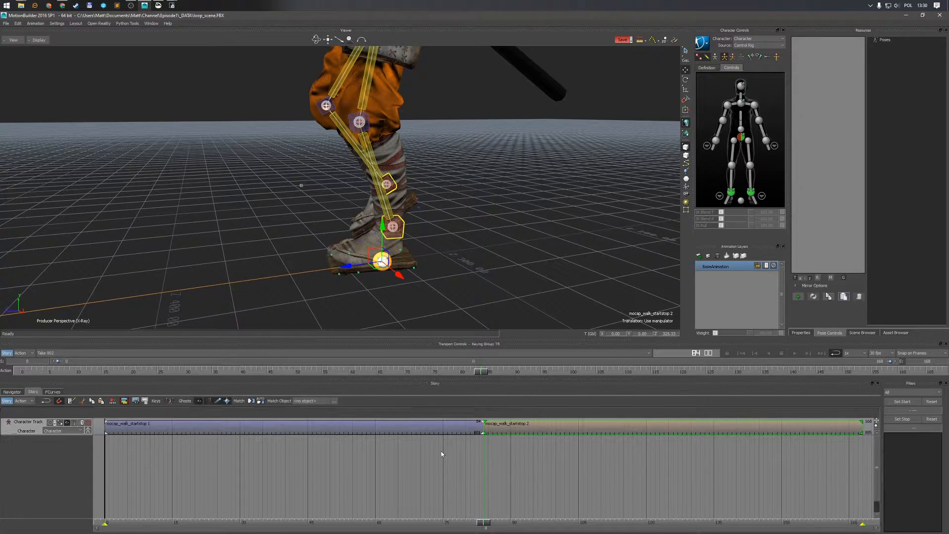
left_click_drag(372, 267, 537, 272, "ctrl+shift")
left_click_drag(482, 524, 488, 523)
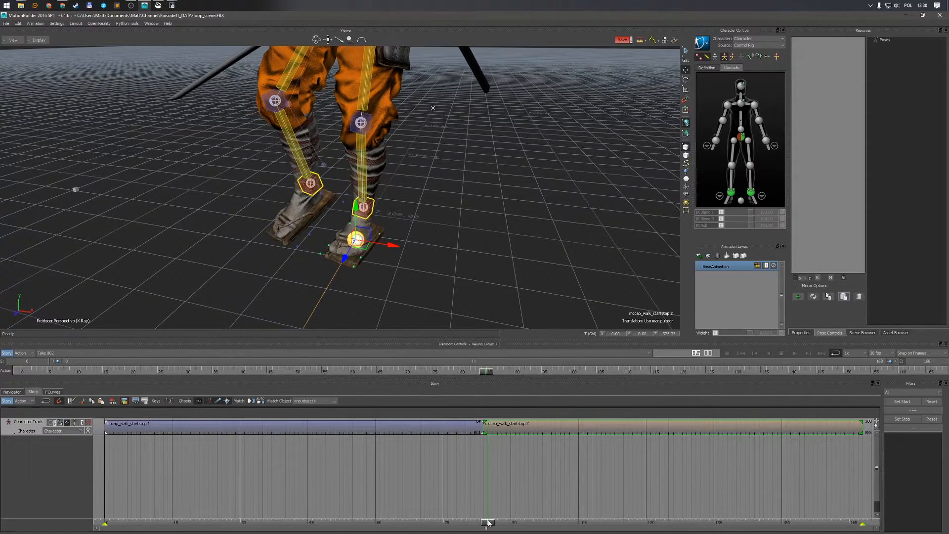
left_click_drag(465, 247, 402, 227, "ctrl")
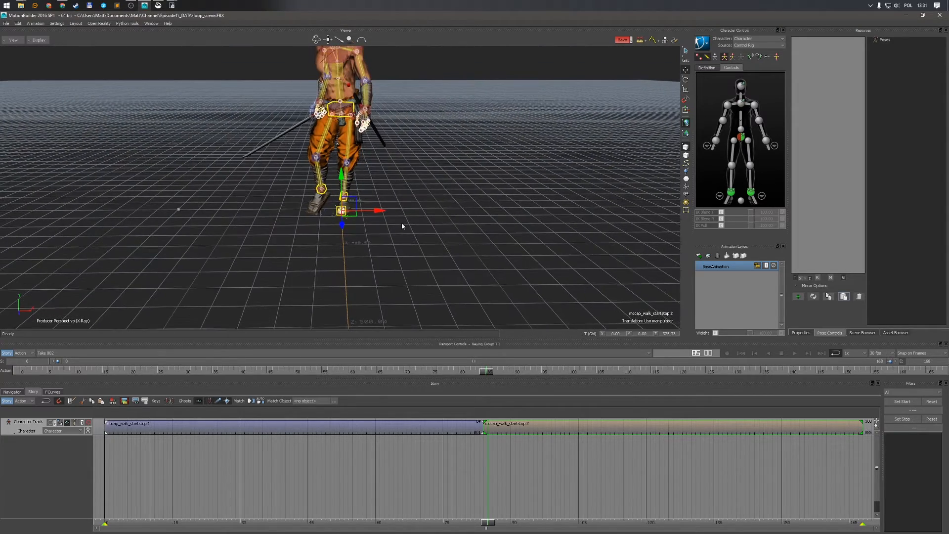
Switch to the front view with models-only display and scrub around the clip transition in the timeline
key("ctrl+a")
key("ctrl+a")
key("ctrl+f")
key("ctrl+space")
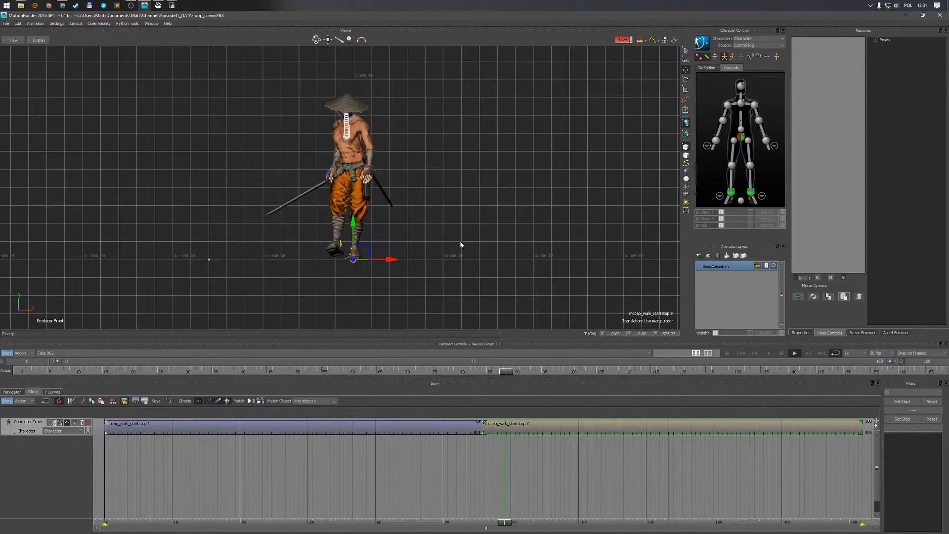
key("ctrl+a")
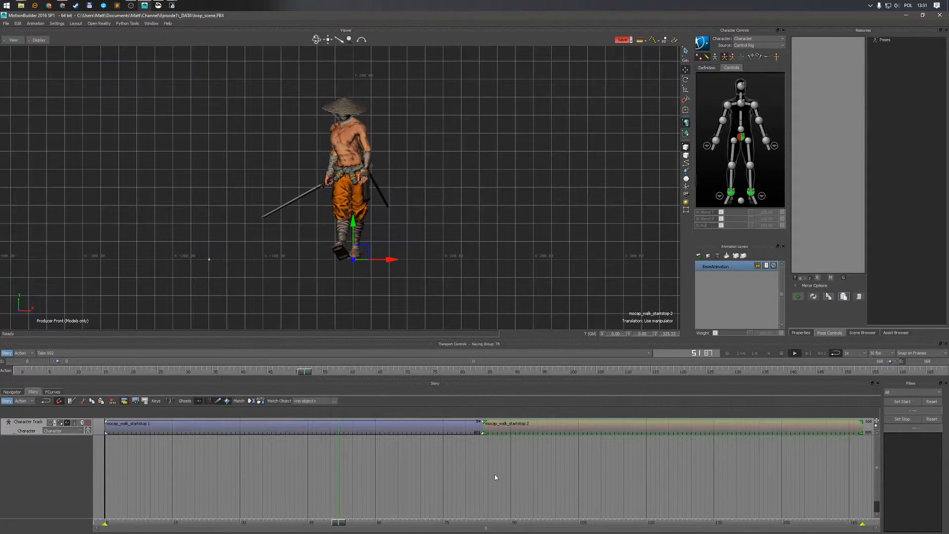
left_click(520, 522)
left_click_drag(525, 525, 485, 525)
left_click_drag(500, 490, 638, 455, "ctrl")
mouse_move(482, 524)
left_mouse_down()
mouse_move(420, 522)
mouse_move(487, 522)
mouse_move(478, 523)
left_mouse_up()
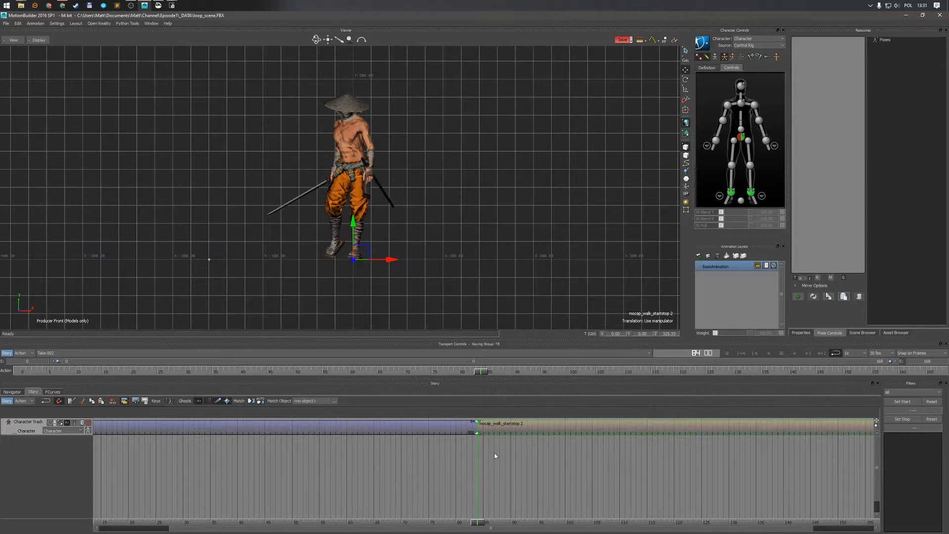
Slide the second walk clip earlier so it overlaps the end of the first clip, forming a blend between them
left_click(444, 432)
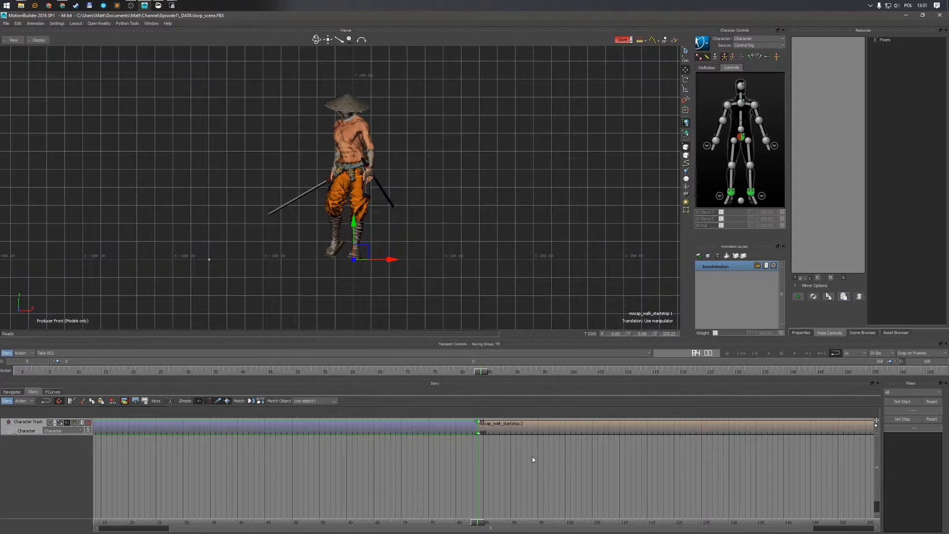
key("a")
left_click(499, 430)
left_click(465, 432)
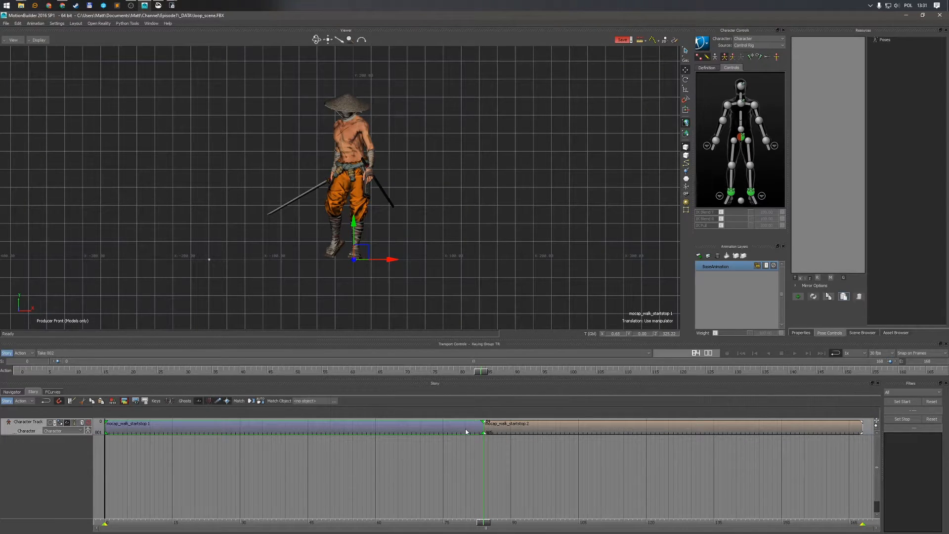
left_click_drag(483, 522, 403, 519)
left_click(494, 440)
left_click(472, 432)
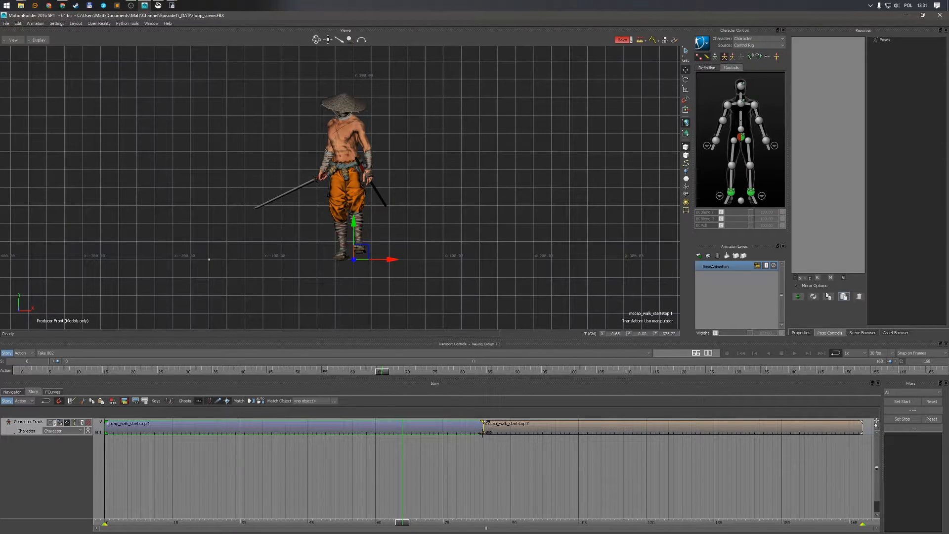
left_click_drag(482, 433, 500, 433)
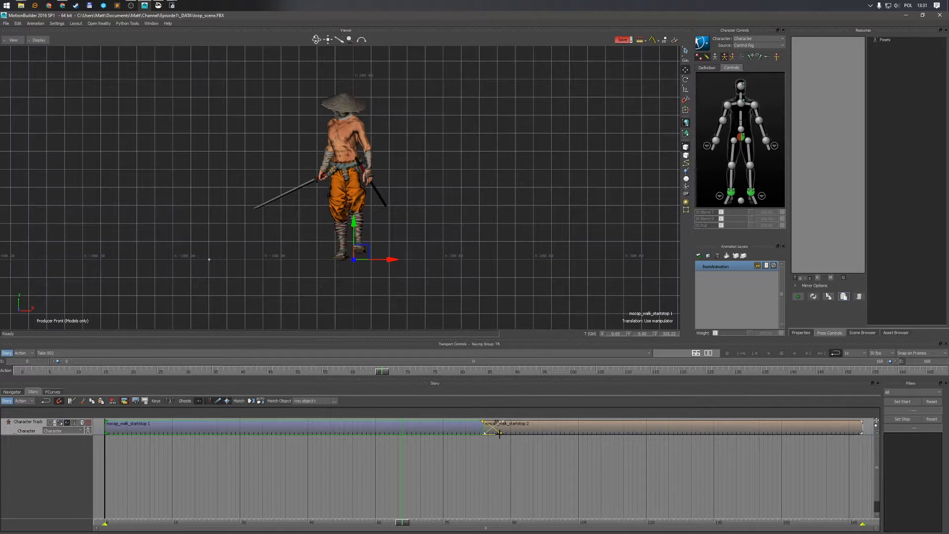
left_click_drag(401, 522, 506, 525)
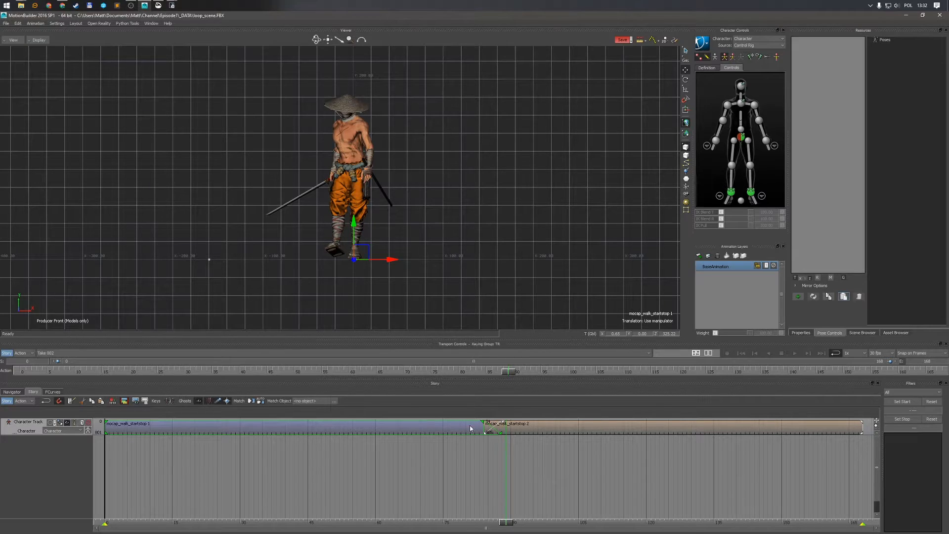
left_click(527, 428)
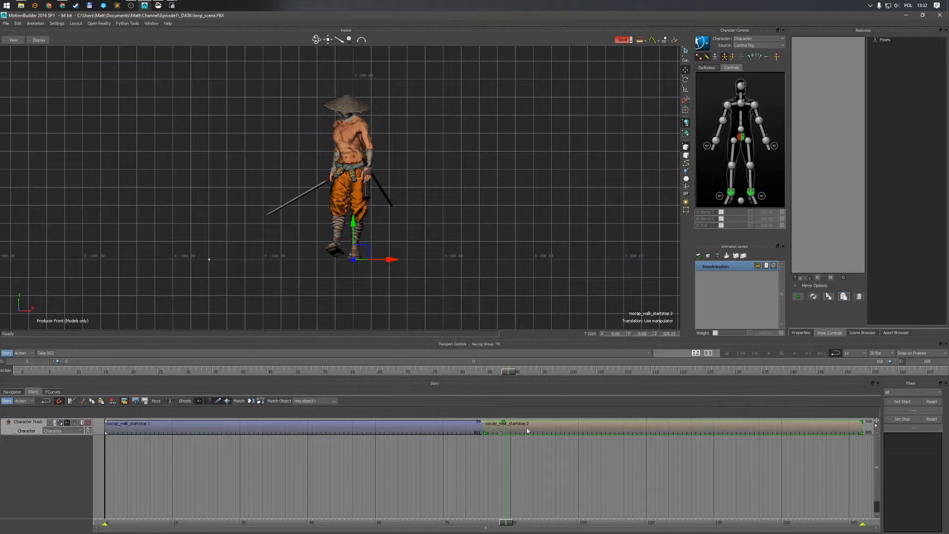
left_click_drag(484, 436, 466, 436)
Set the Fade In and Fade Out interpolation of the character clips to Smooth
left_click_drag(506, 522, 477, 519)
mouse_move(493, 519)
left_mouse_down()
mouse_move(502, 521)
mouse_move(443, 522)
mouse_move(483, 519)
left_mouse_up()
scroll(439, 262, "up", 3)
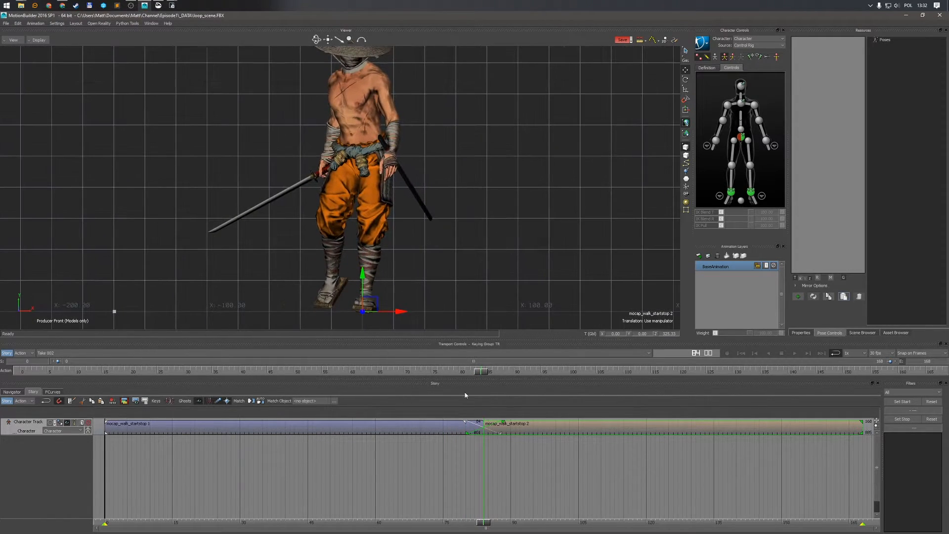
mouse_move(483, 525)
left_mouse_down()
mouse_move(467, 527)
mouse_move(504, 521)
mouse_move(456, 522)
mouse_move(467, 521)
left_mouse_up()
left_click(508, 460)
left_click_drag(517, 455, 488, 459)
left_click_drag(449, 433, 449, 433)
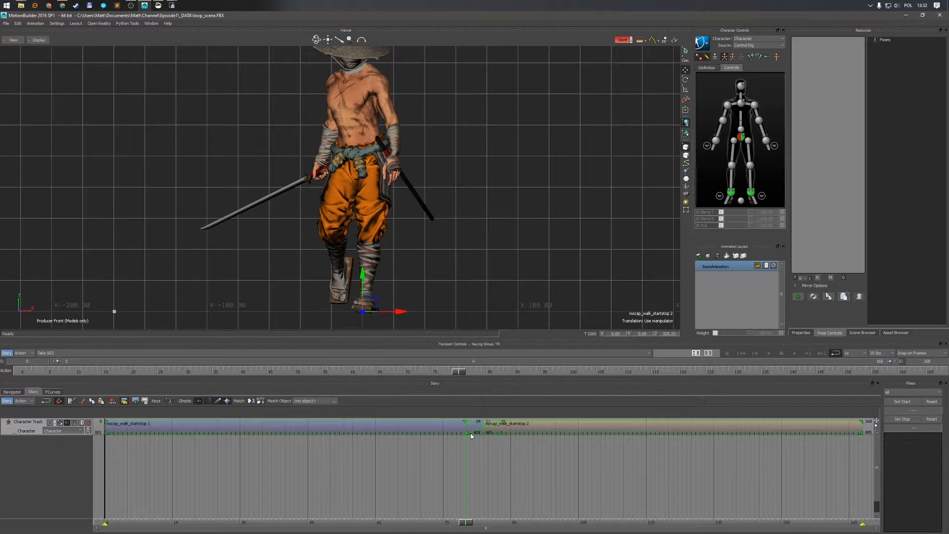
left_click(800, 333)
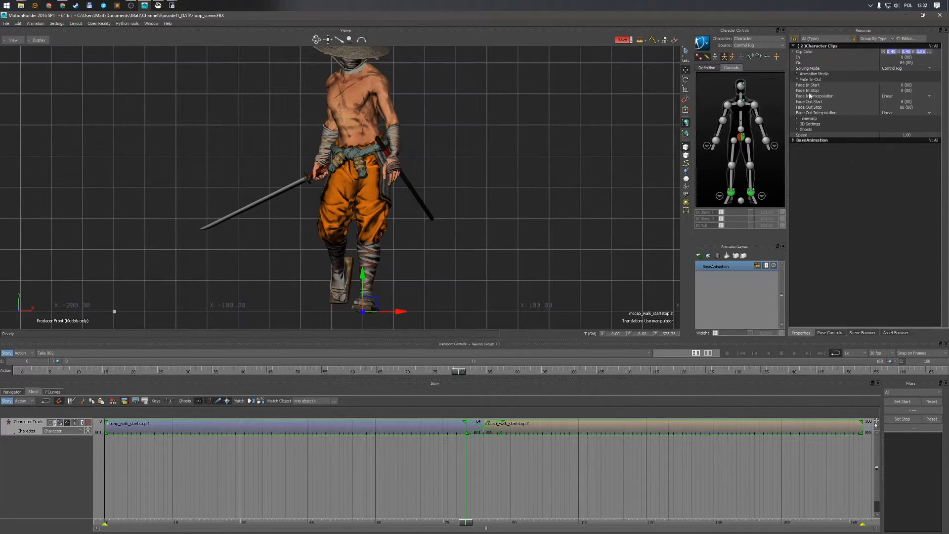
left_click(796, 80)
left_click(797, 79)
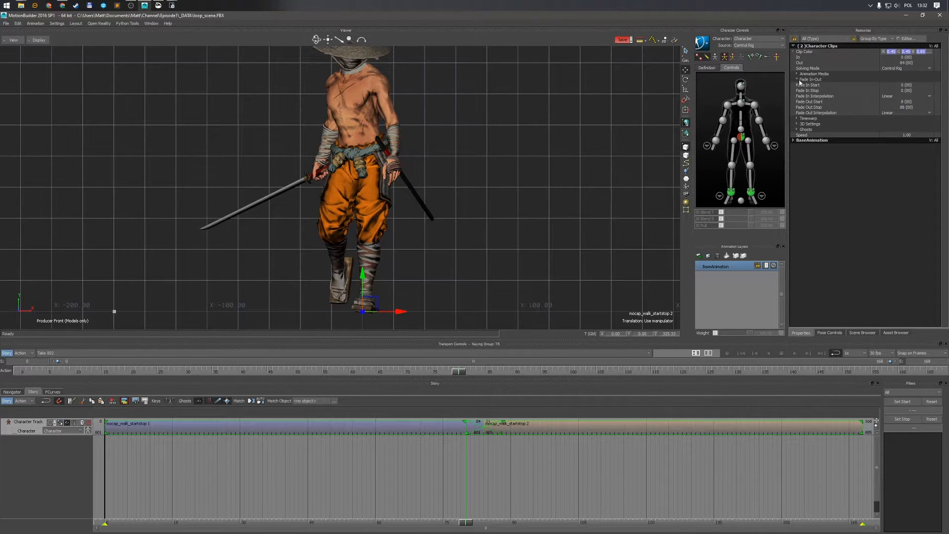
left_click(891, 96)
left_click(891, 107)
left_click(890, 112)
left_click(880, 124)
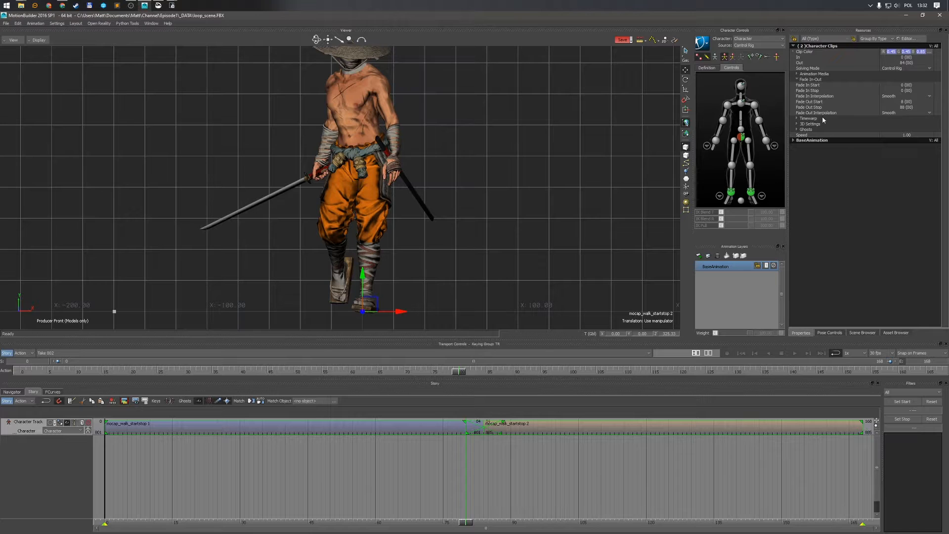
left_click(494, 451)
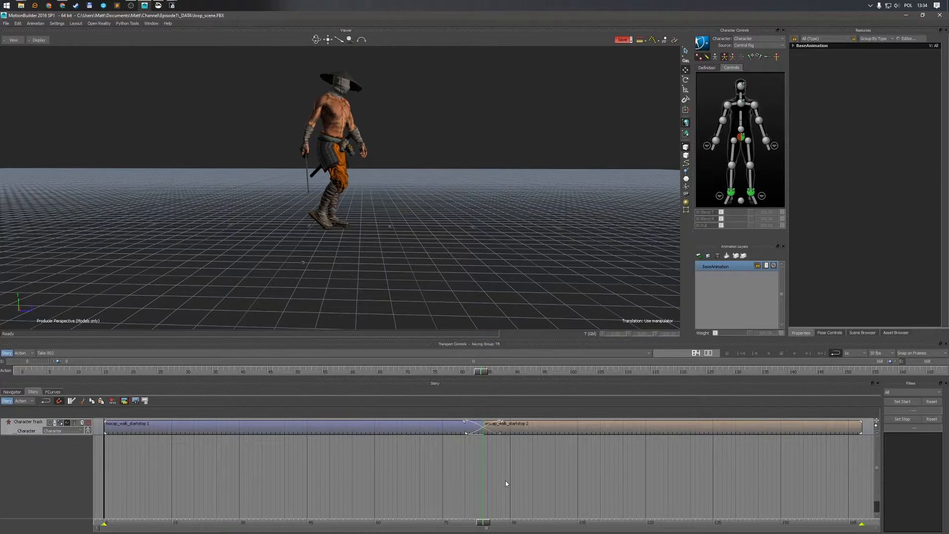
Split the first walk clip at frame 42
left_click_drag(483, 526, 296, 526)
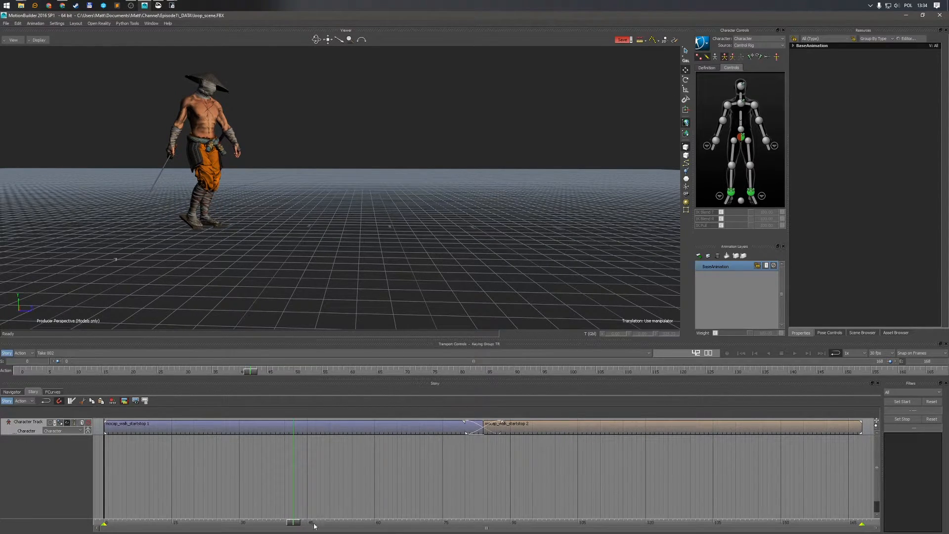
left_click_drag(295, 526, 295, 504)
left_click_drag(321, 247, 328, 243, "alt")
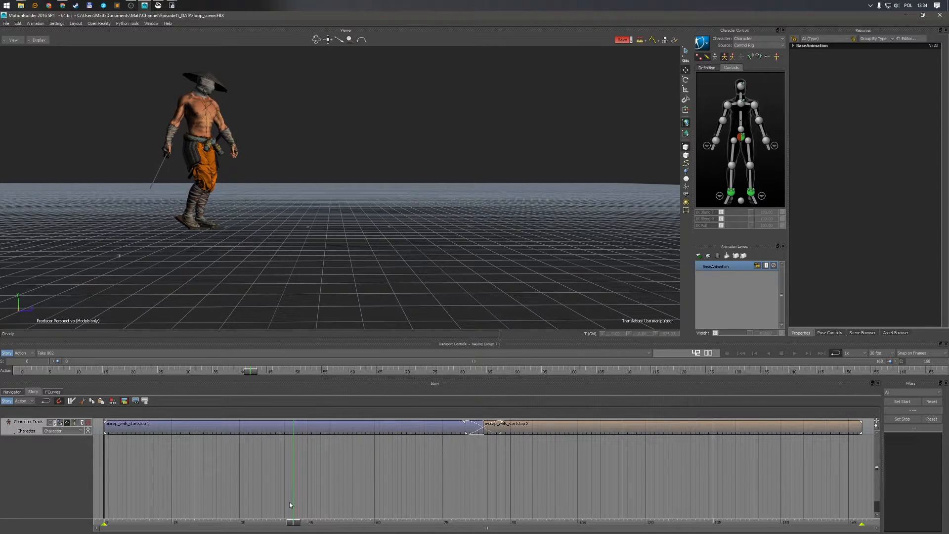
left_click(310, 431)
key("ctrl+k")
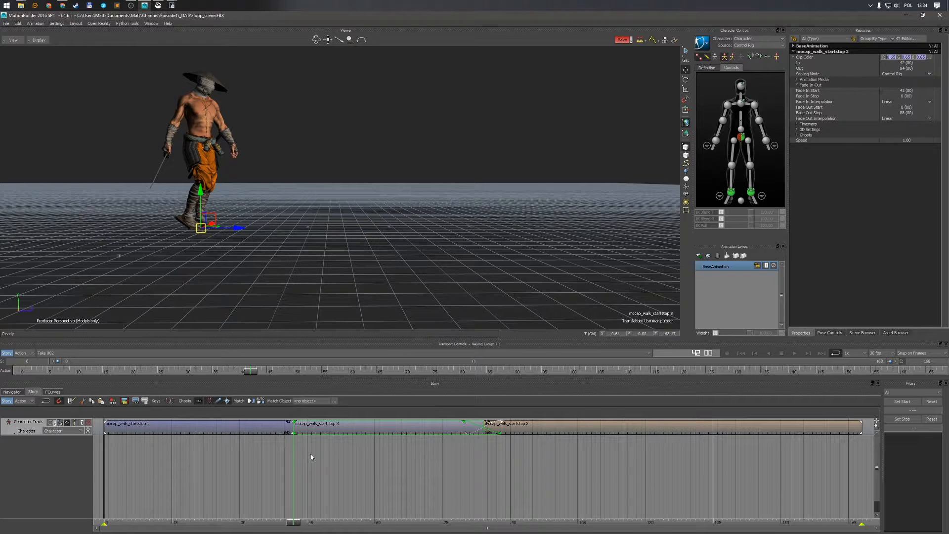
Split the second walk clip at frame 126
left_click_drag(295, 526, 668, 523)
left_click_drag(550, 299, 516, 296, "shift")
left_click_drag(671, 526, 295, 530)
middle_click_drag(318, 242, 400, 248, "alt")
left_click_drag(290, 527, 676, 499)
middle_click_drag(615, 278, 540, 281, "alt")
key("Left")
left_click(694, 426)
key("/")
left_click_drag(554, 278, 533, 271, "alt")
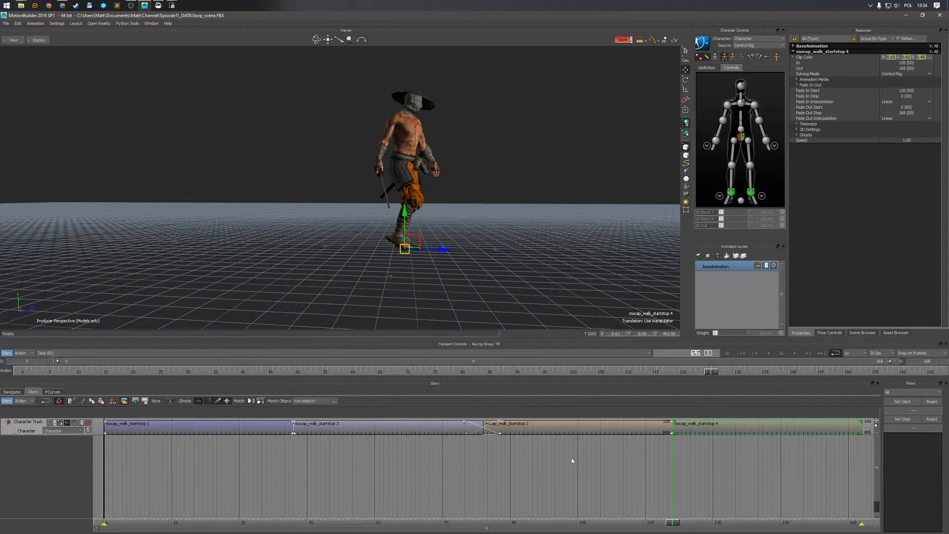
Delete the clip piece before frame 42 and the clip piece after frame 126
left_click(586, 465)
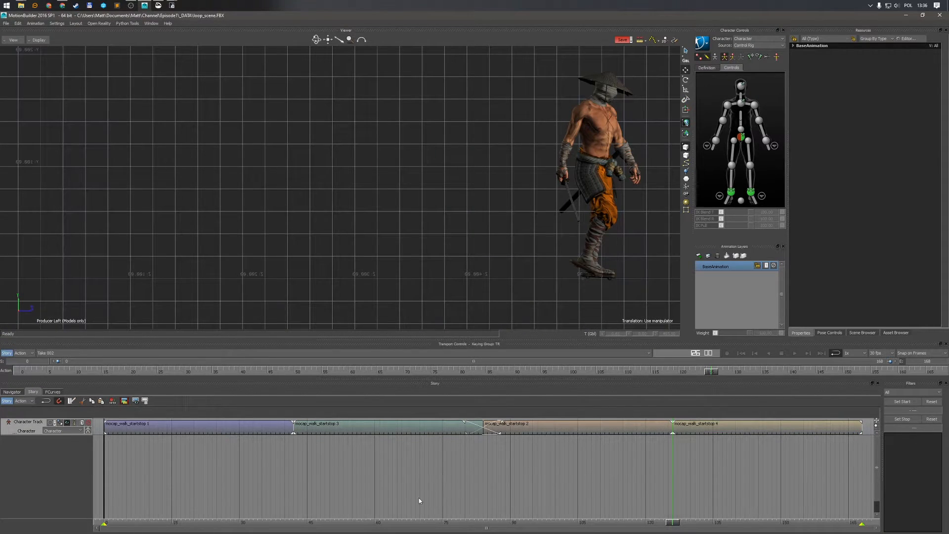
left_click_drag(329, 461, 278, 428)
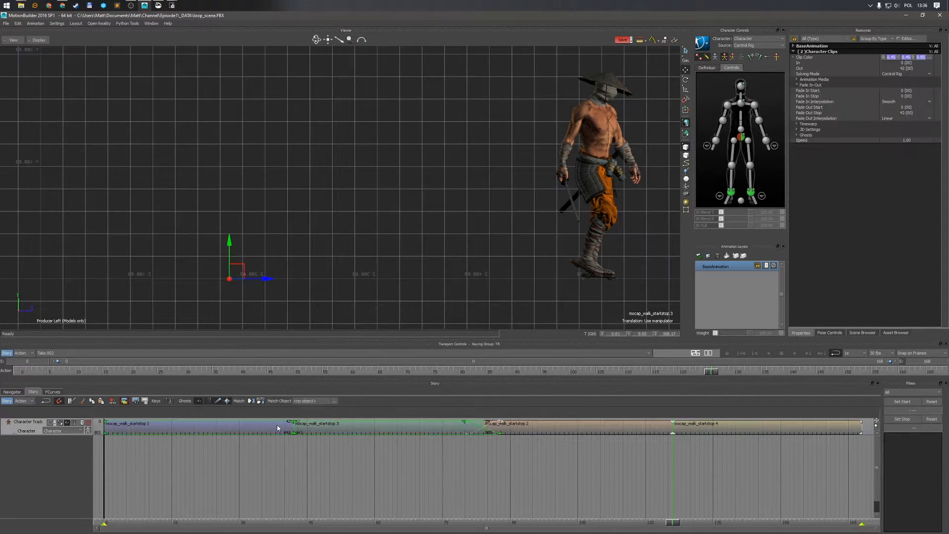
left_click(626, 503)
mouse_move(672, 522)
left_mouse_down()
mouse_move(291, 505)
mouse_move(673, 517)
left_mouse_up()
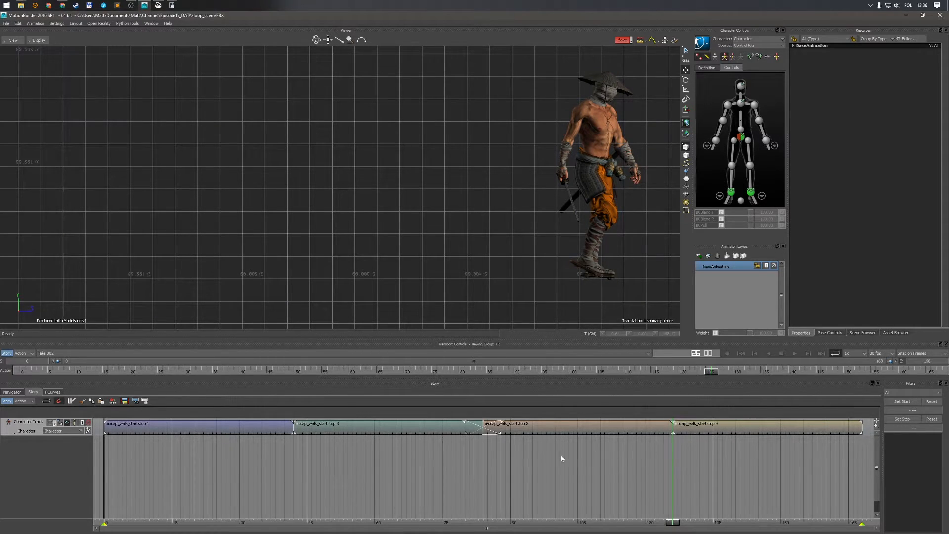
left_click_drag(672, 523, 294, 522)
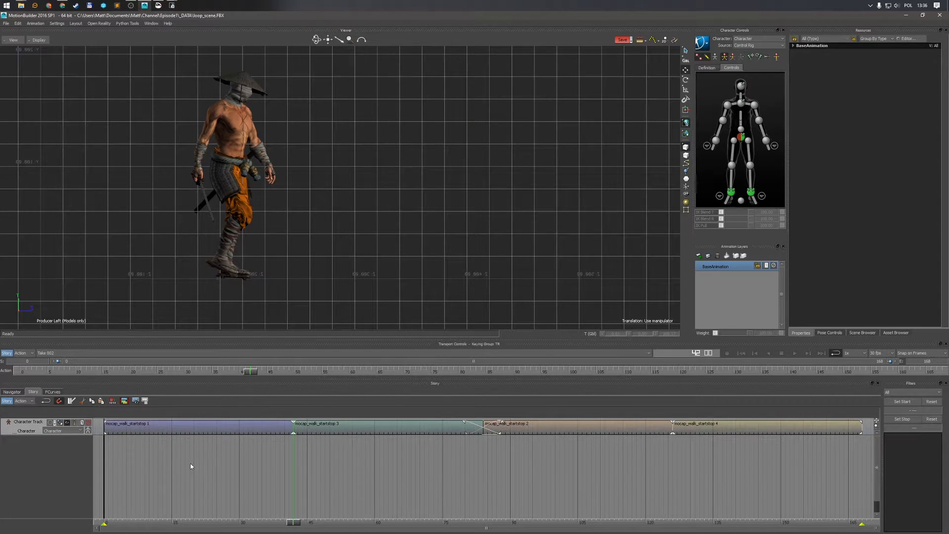
left_click(182, 428)
key("Delete")
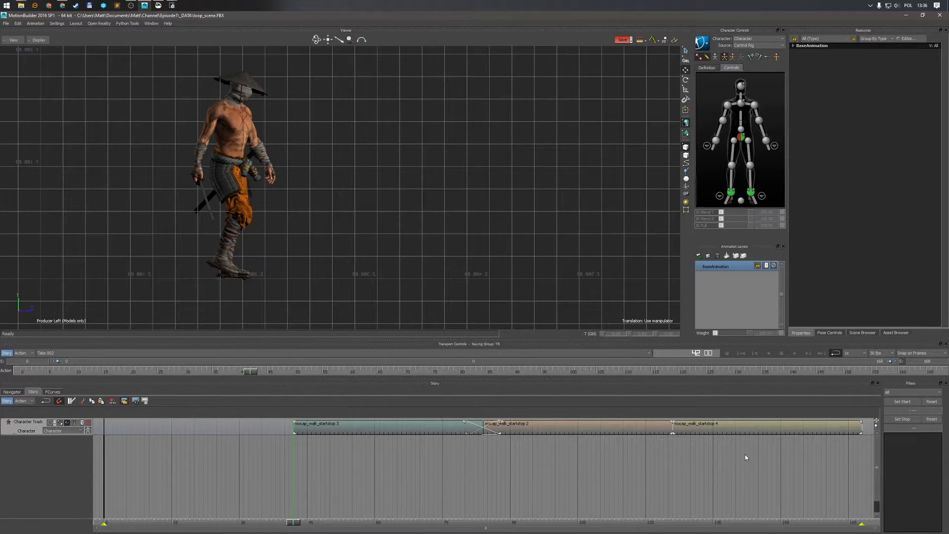
left_click(751, 427)
key("Delete")
Move the two remaining clips to start at frame 0 and fit the timeline range to their start and end
left_click_drag(457, 445, 165, 434)
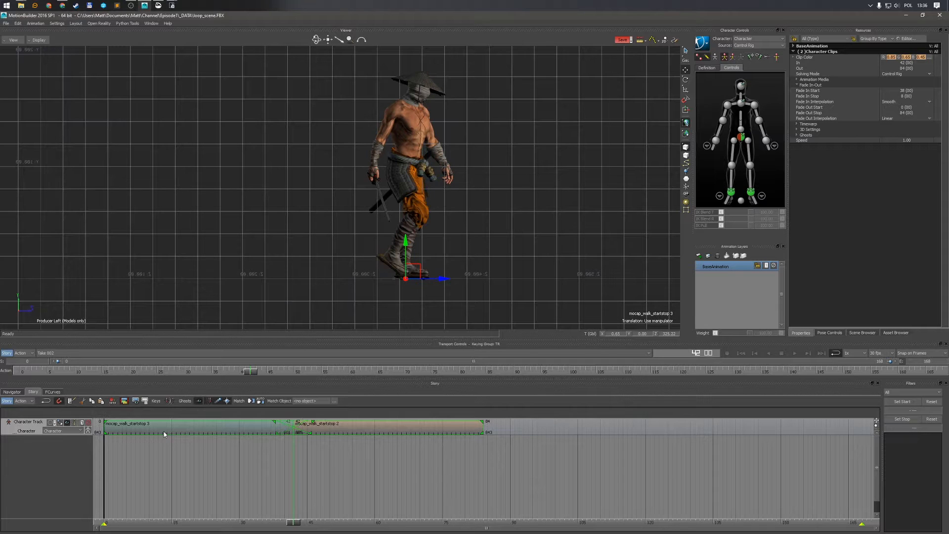
left_click(177, 476)
right_click(188, 464)
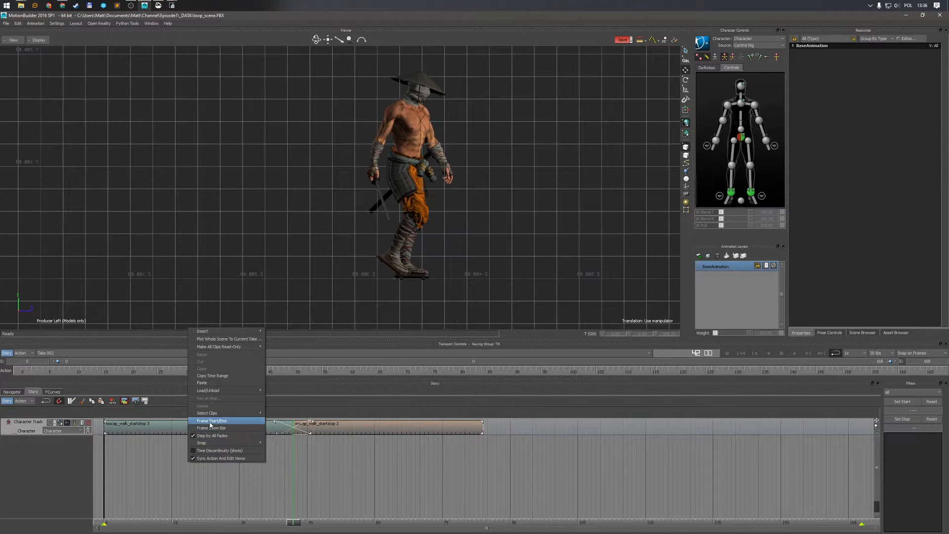
left_click(211, 421)
Play back the trimmed walk in the front view
left_click_drag(285, 526, 184, 522)
key("ctrl+space")
key("ctrl+f")
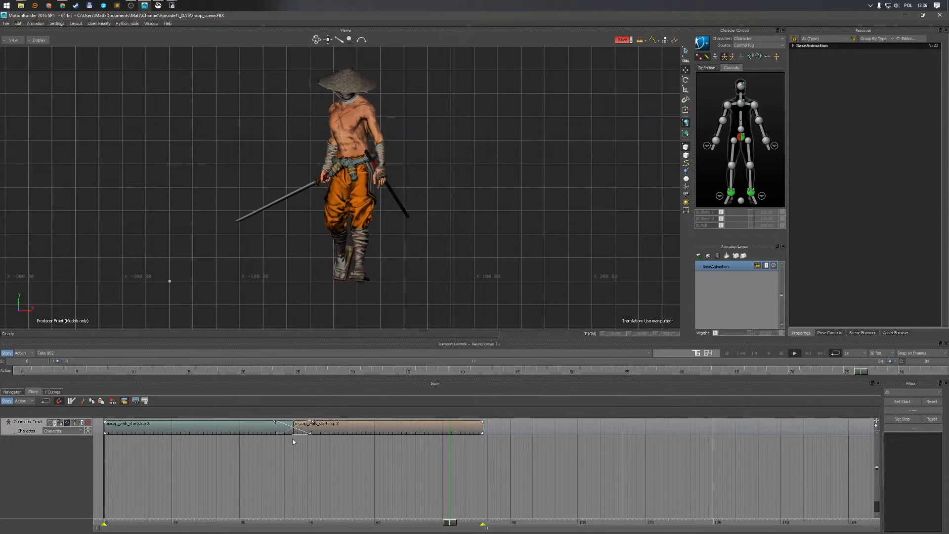
key("ctrl+space")
mouse_move(280, 522)
left_mouse_down()
mouse_move(294, 522)
mouse_move(271, 522)
mouse_move(410, 529)
mouse_move(227, 526)
mouse_move(326, 525)
mouse_move(258, 519)
mouse_move(311, 523)
mouse_move(279, 509)
mouse_move(260, 523)
mouse_move(322, 527)
mouse_move(270, 524)
left_mouse_up()
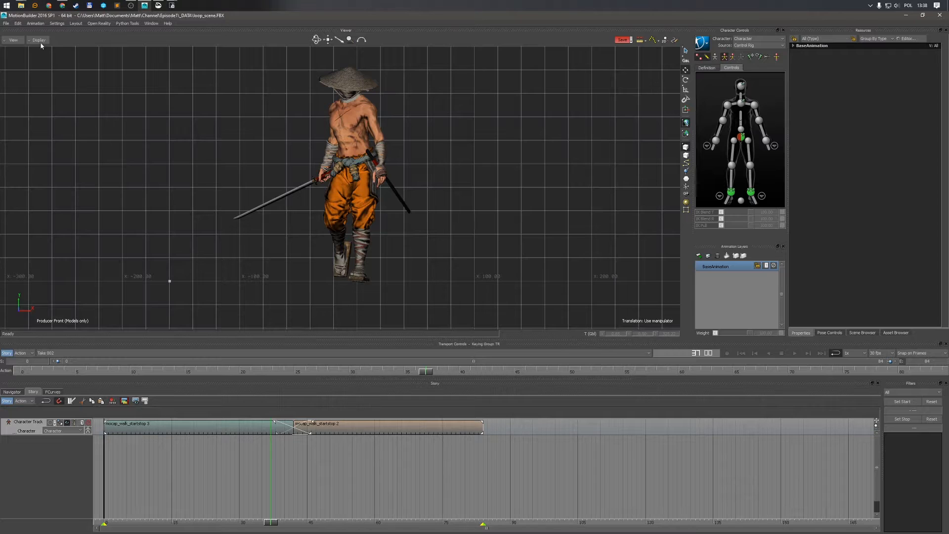
Plot all properties of the animation onto frames with Plot All Properties
left_click(35, 23)
left_click(54, 32)
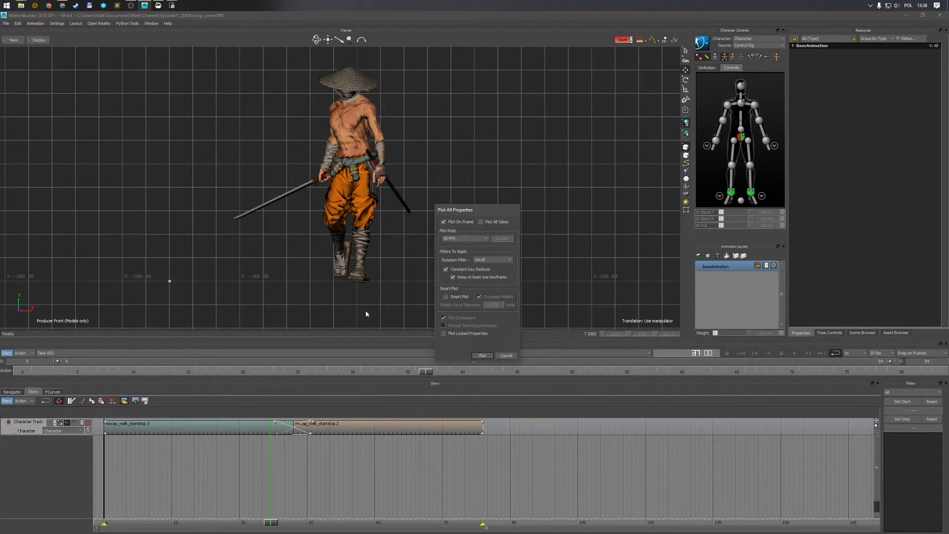
left_click(480, 355)
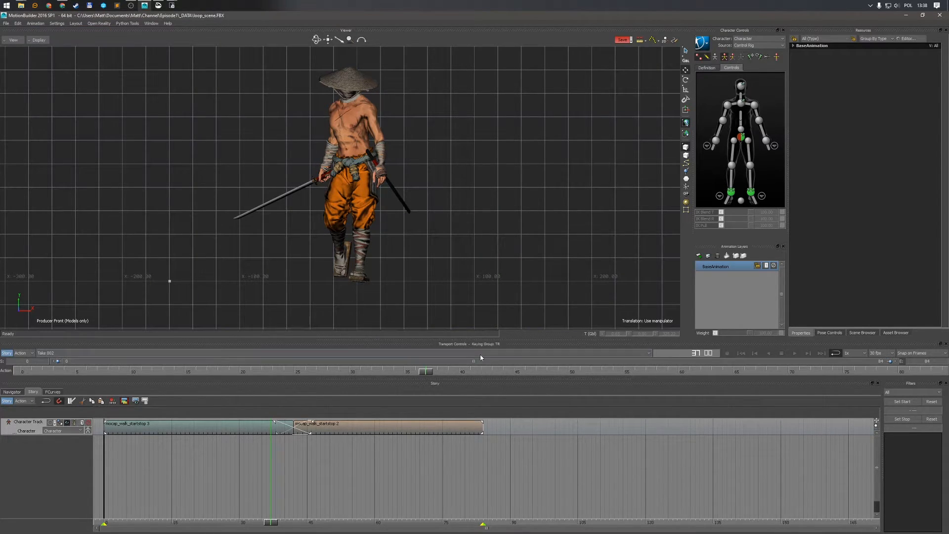
Play back the walk in Story mode, then switch to the perspective view and orbit around the character
left_click(8, 354)
scroll(461, 230, "down", 2)
key("ctrl+space")
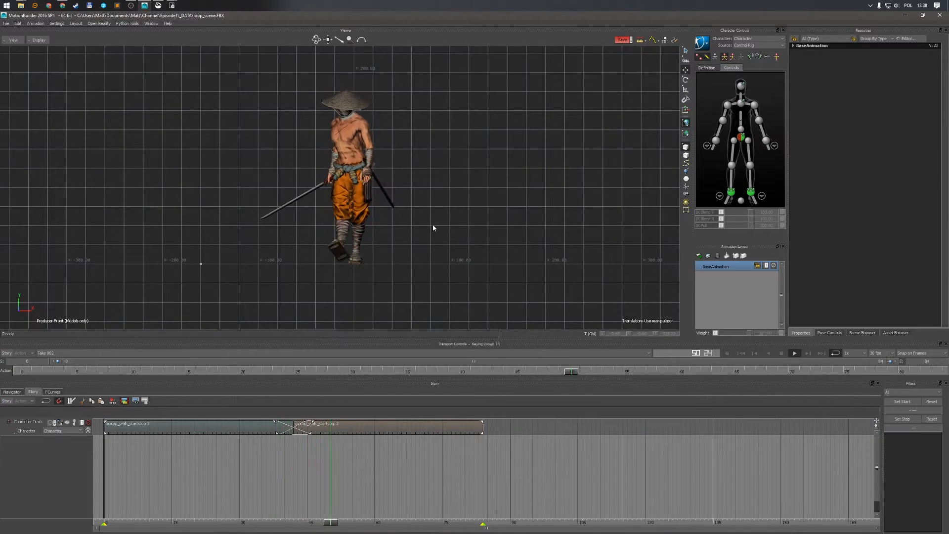
key("ctrl+p")
left_click_drag(502, 226, 458, 236, "ctrl+shift")
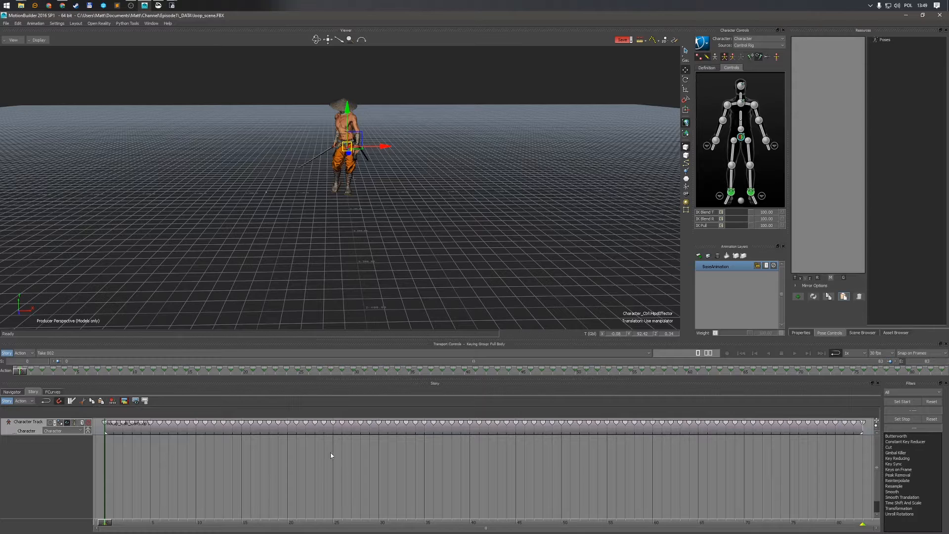
Select the merged clip on the character track and plot all properties on frame at 30 FPS
left_click(327, 431)
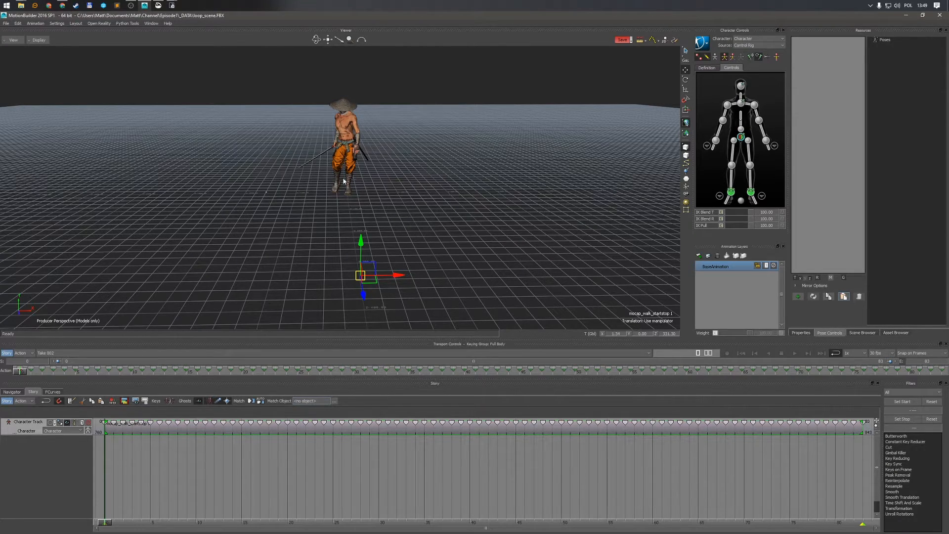
left_click(37, 24)
left_click(43, 28)
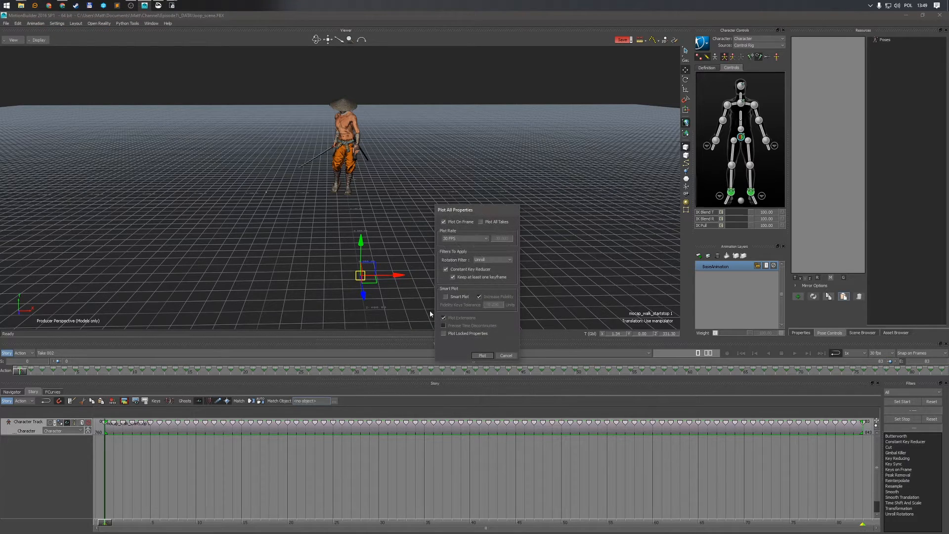
left_click(479, 355)
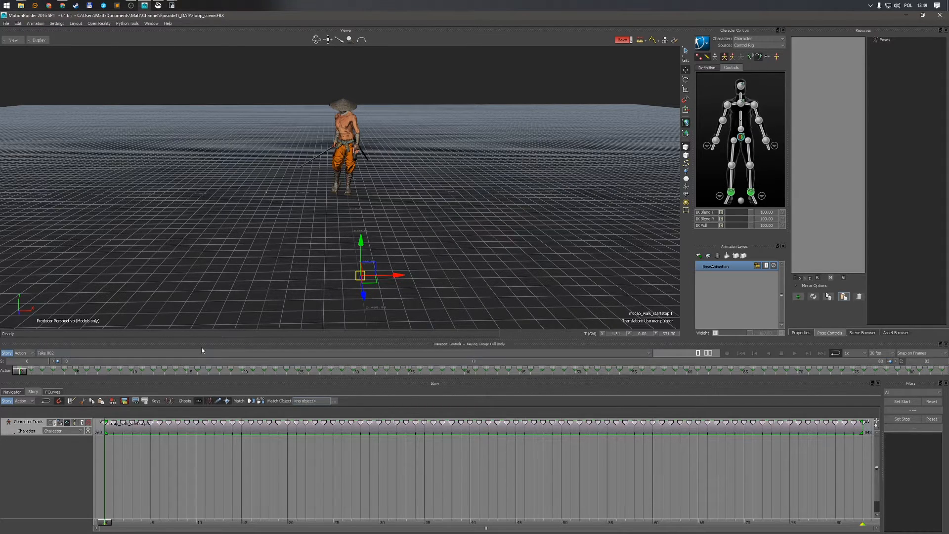
Turn off Story mode, open the Navigator, and play the plotted walk in the front view, ending on the last frame
left_click(6, 401)
left_click(11, 392)
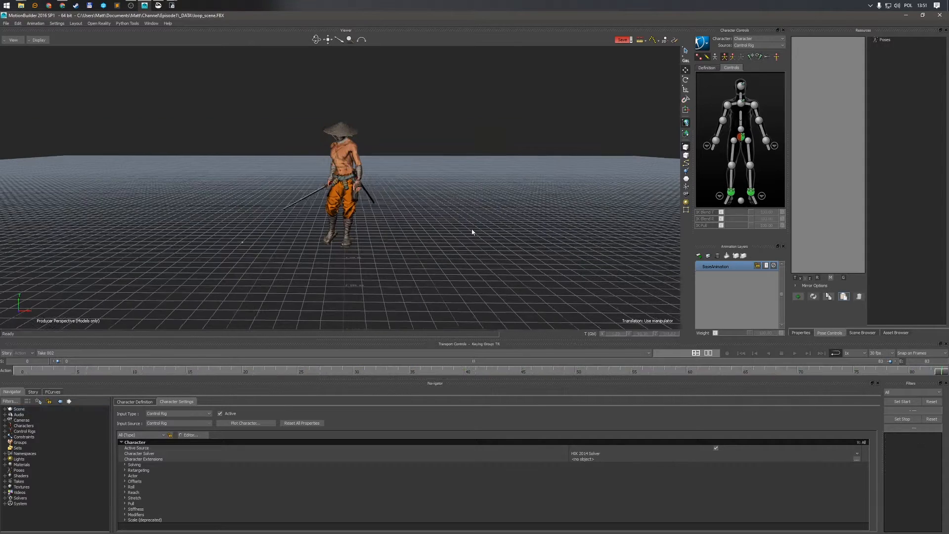
key("Home")
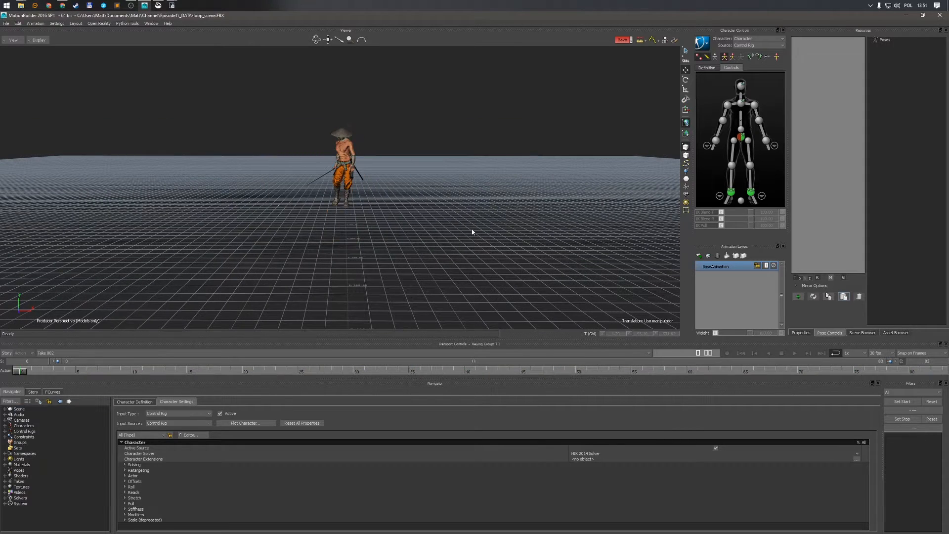
key("space")
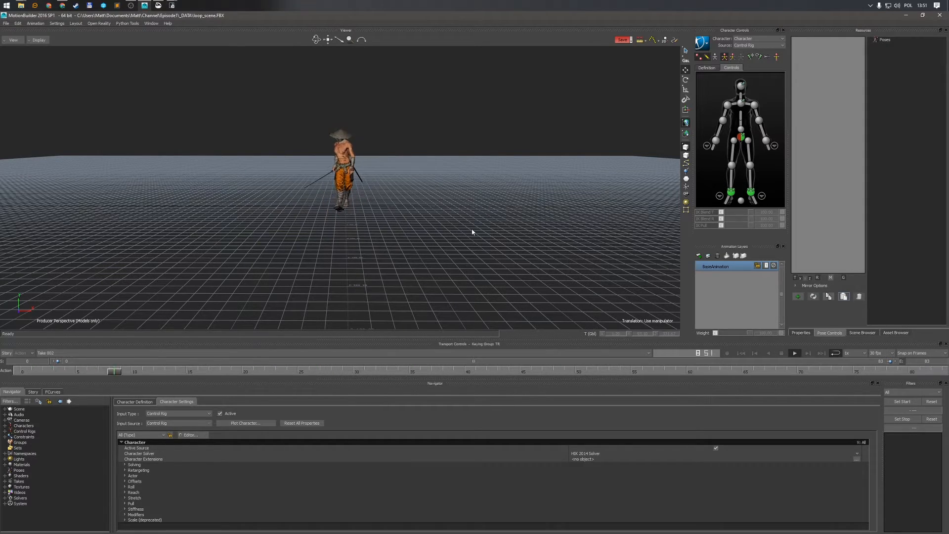
key("ctrl+f")
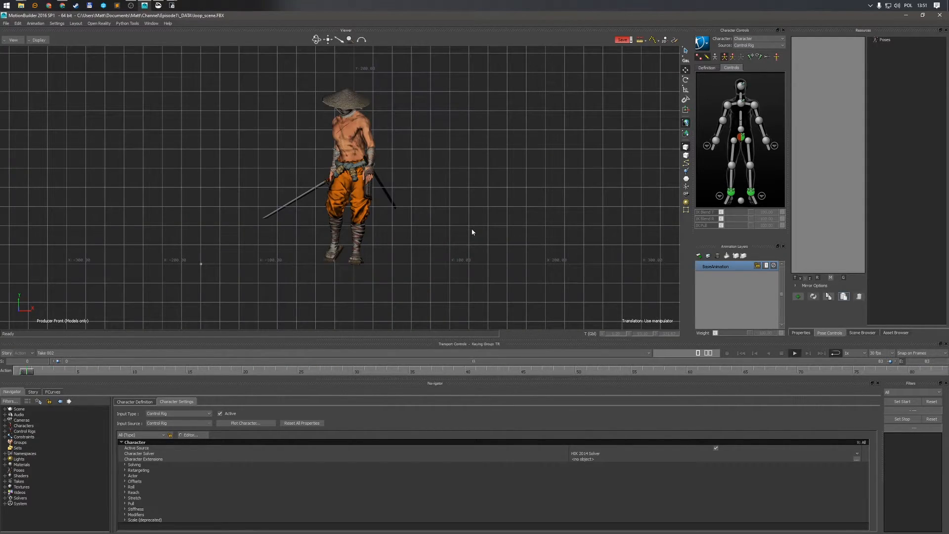
key("space")
key("End")
At the last frame, select the character's hips effector and store the current character pose in Pose Controls
left_click(747, 139)
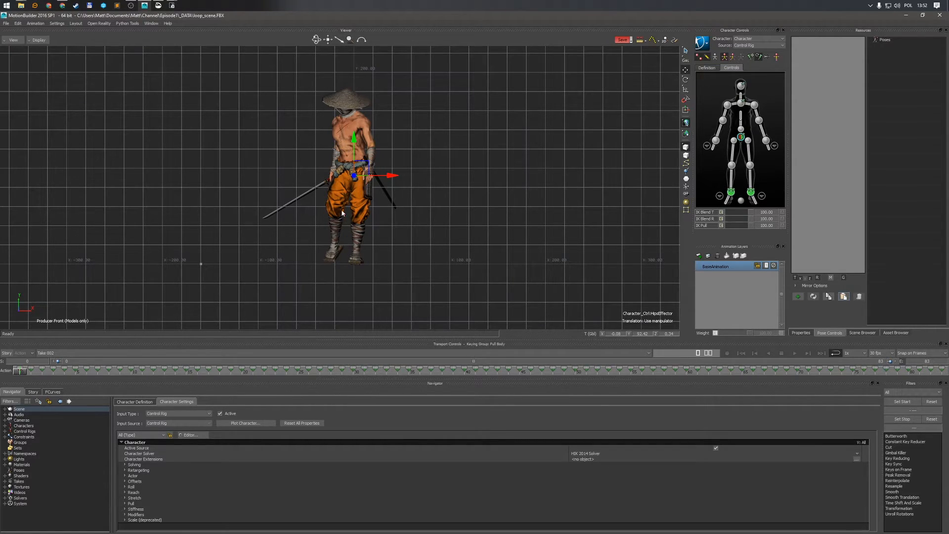
left_click(798, 297)
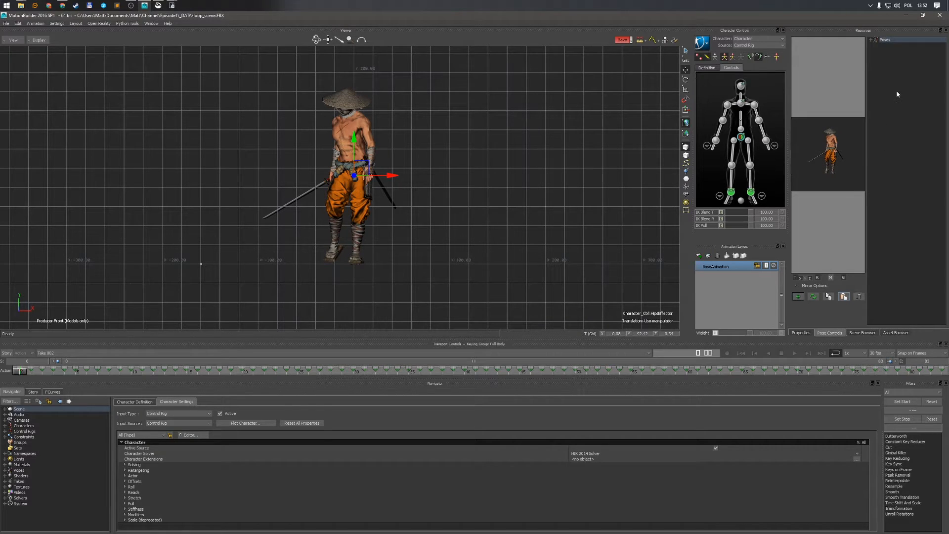
Add a new animation layer and scrub the timeline across the full walk
left_click(699, 255)
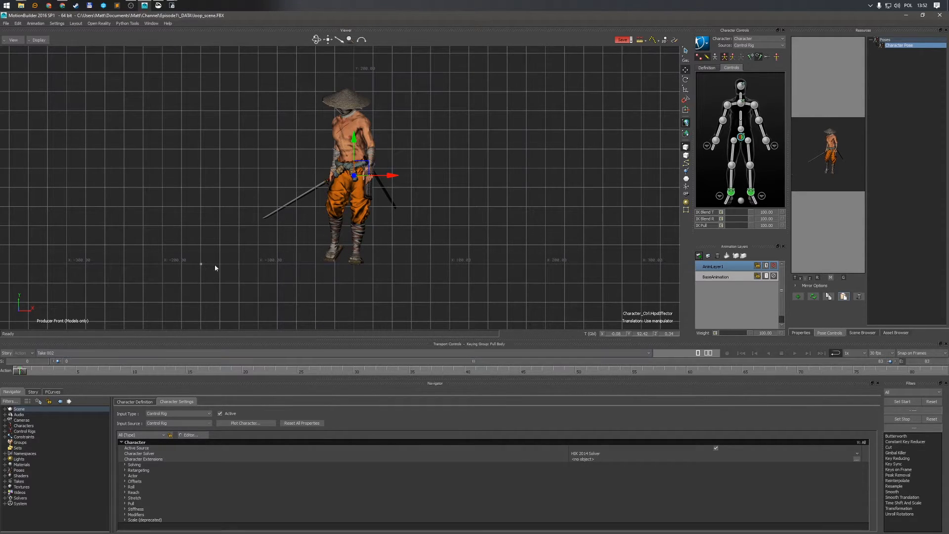
left_click_drag(24, 373, 942, 375)
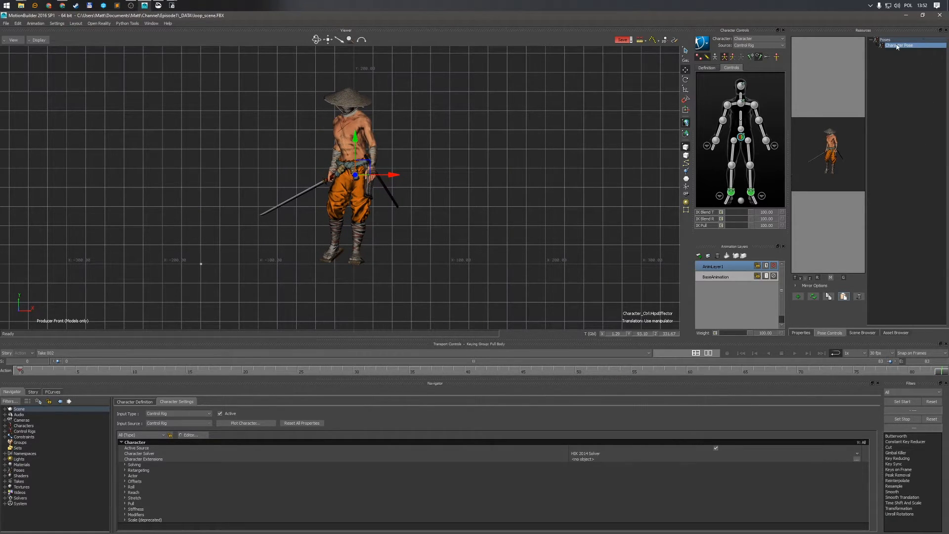